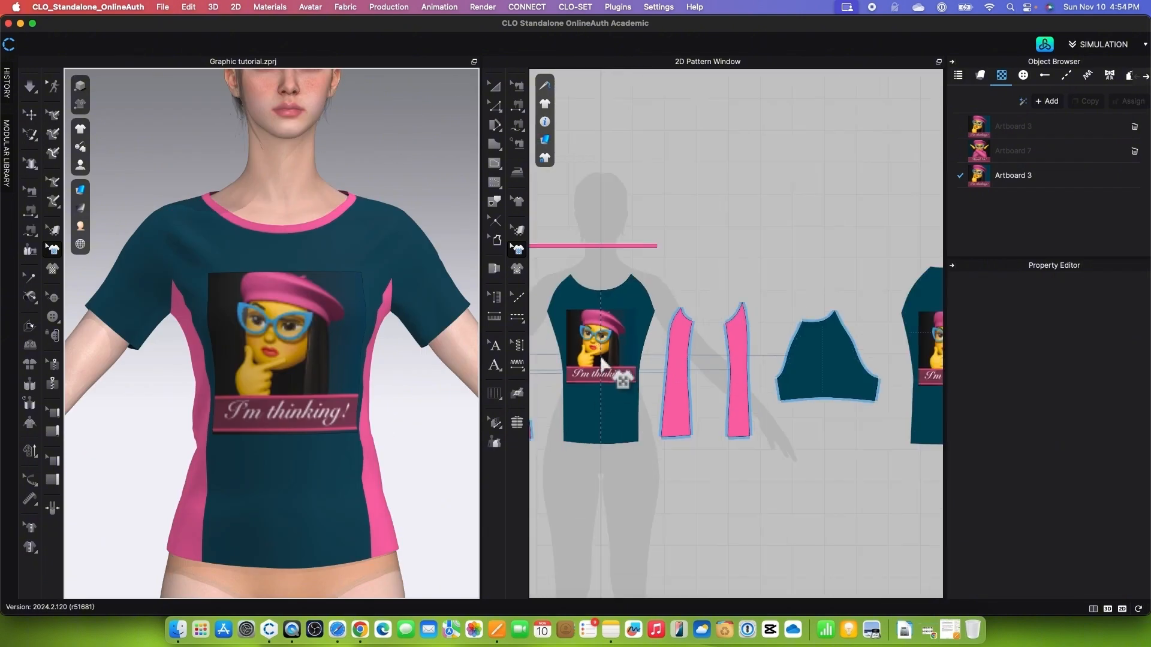
pyautogui.scroll(-3, 737, 347)
pyautogui.click(779, 347)
pyautogui.moveTo(811, 329); pyautogui.dragTo(817, 333)
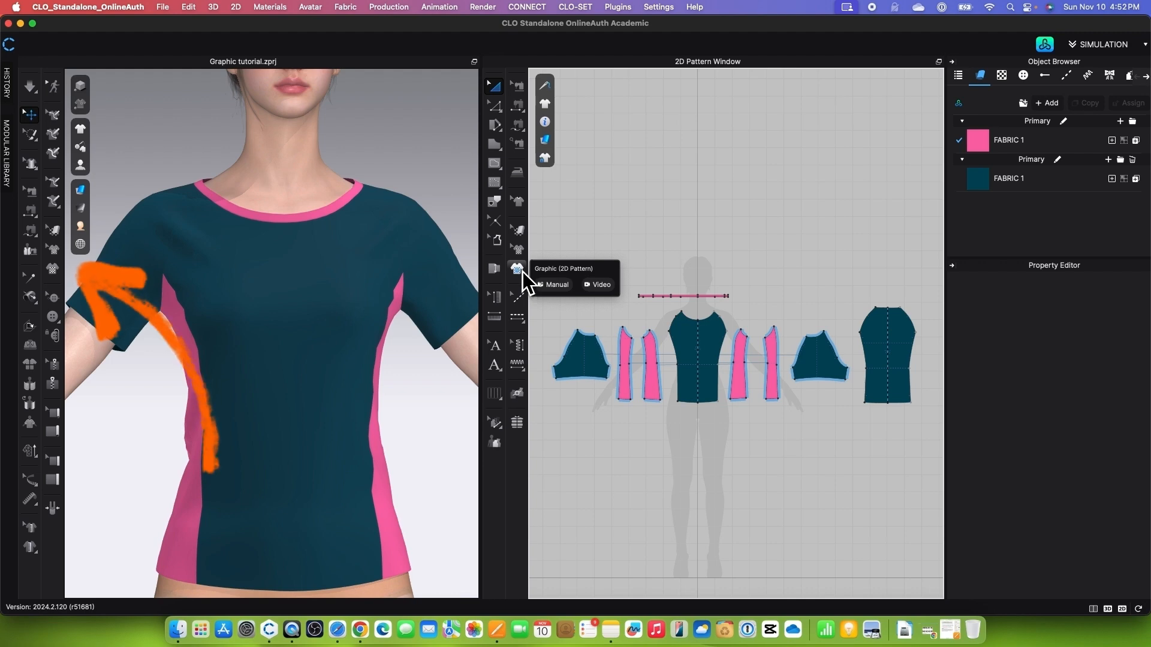
# Add Artboard 3.png as a 3.95 by 3.95 cm graphic on the front pattern piece's centre line at chest height
pyautogui.click(58, 274)
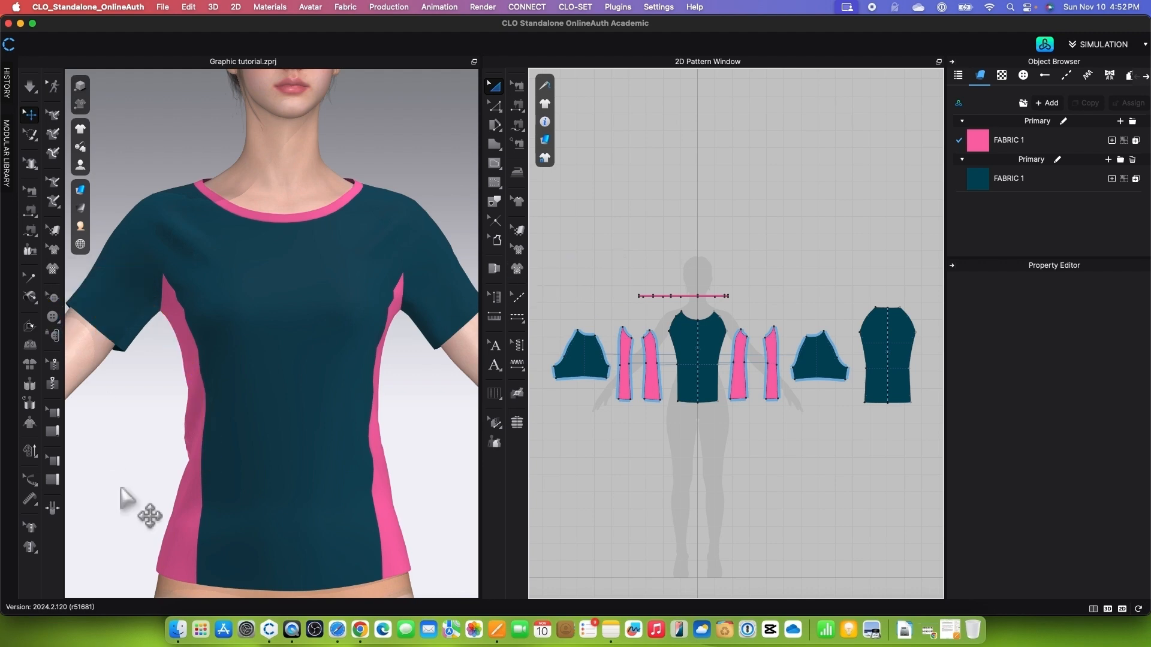
pyautogui.click(524, 272)
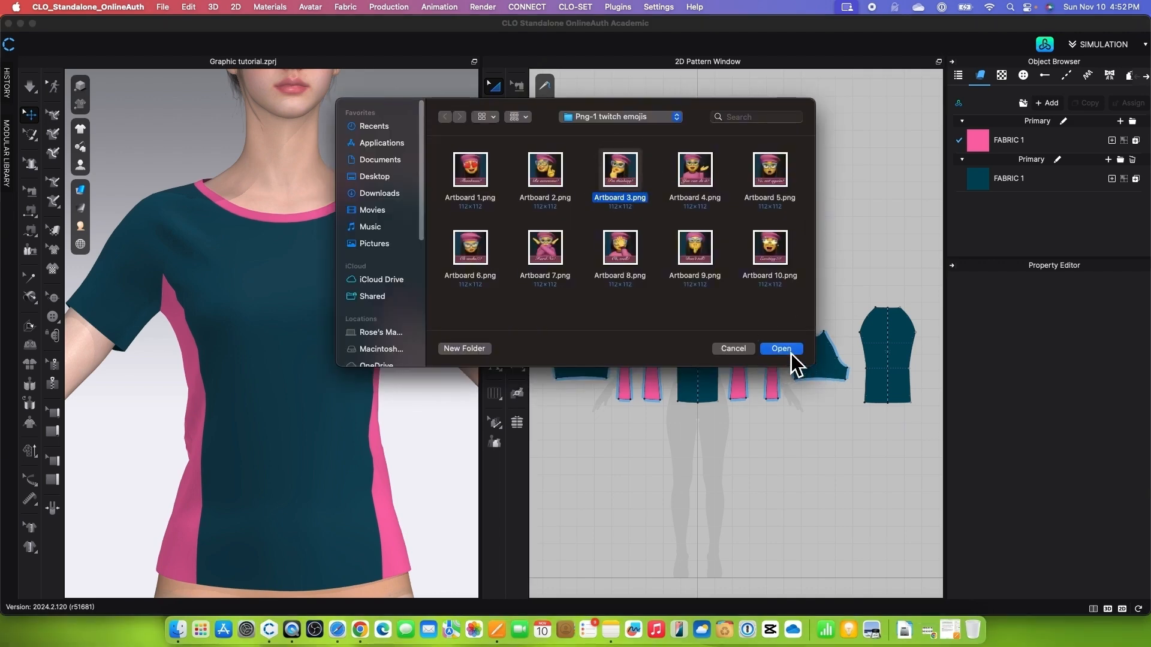
pyautogui.click(790, 353)
pyautogui.scroll(5, 709, 382)
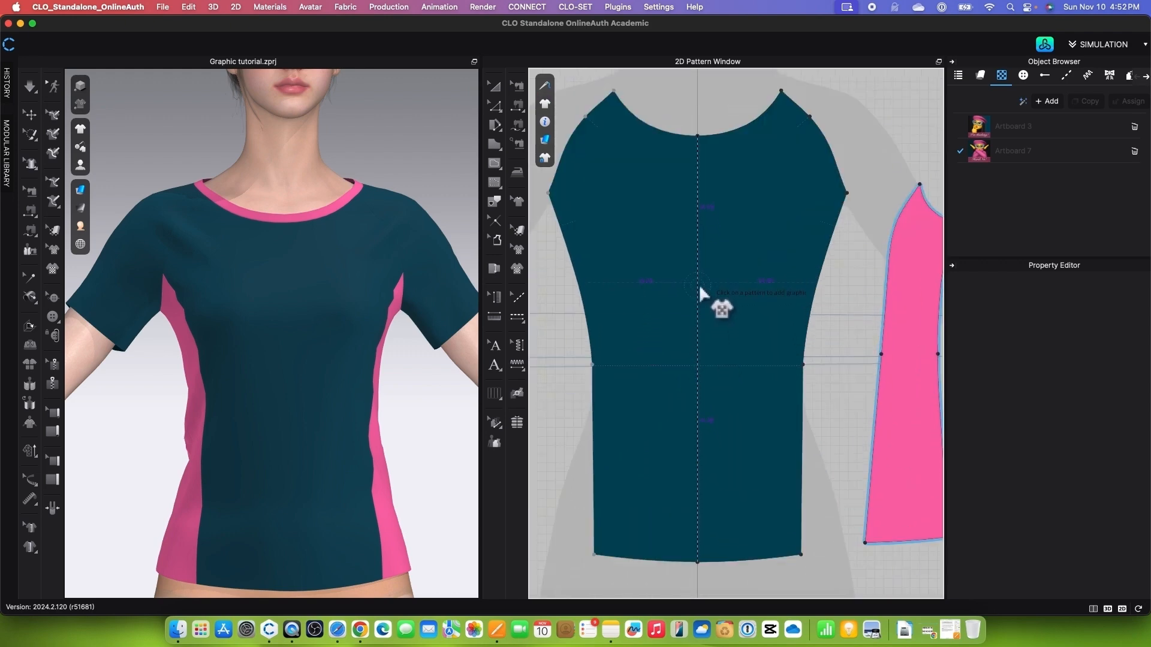
pyautogui.click(701, 286)
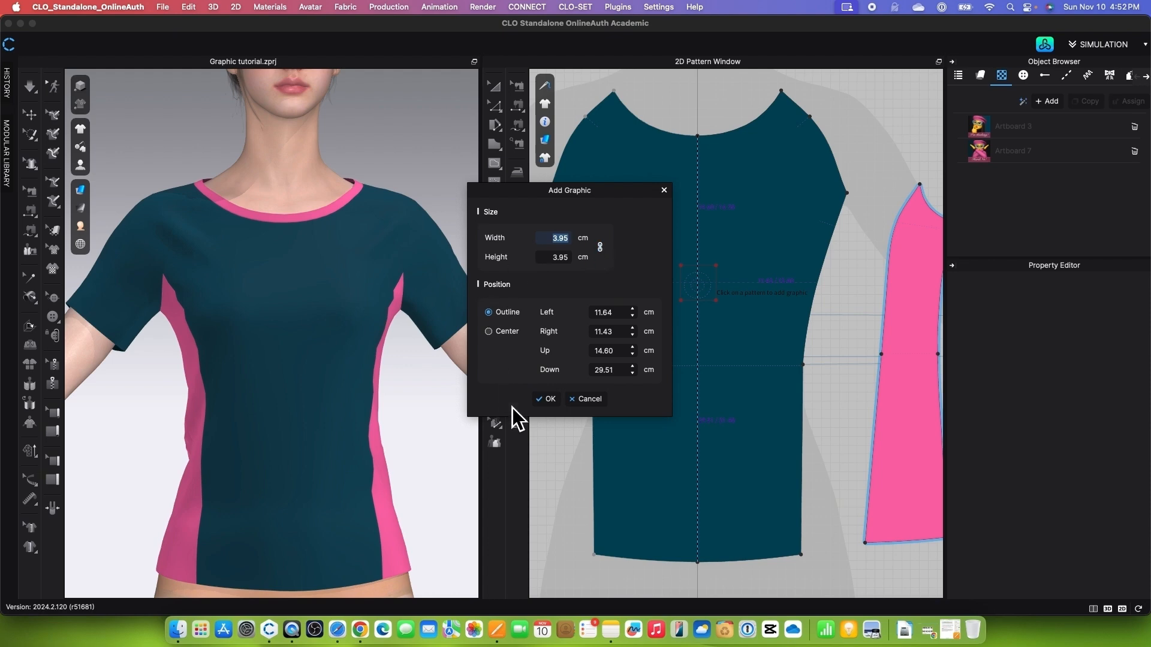
pyautogui.click(556, 404)
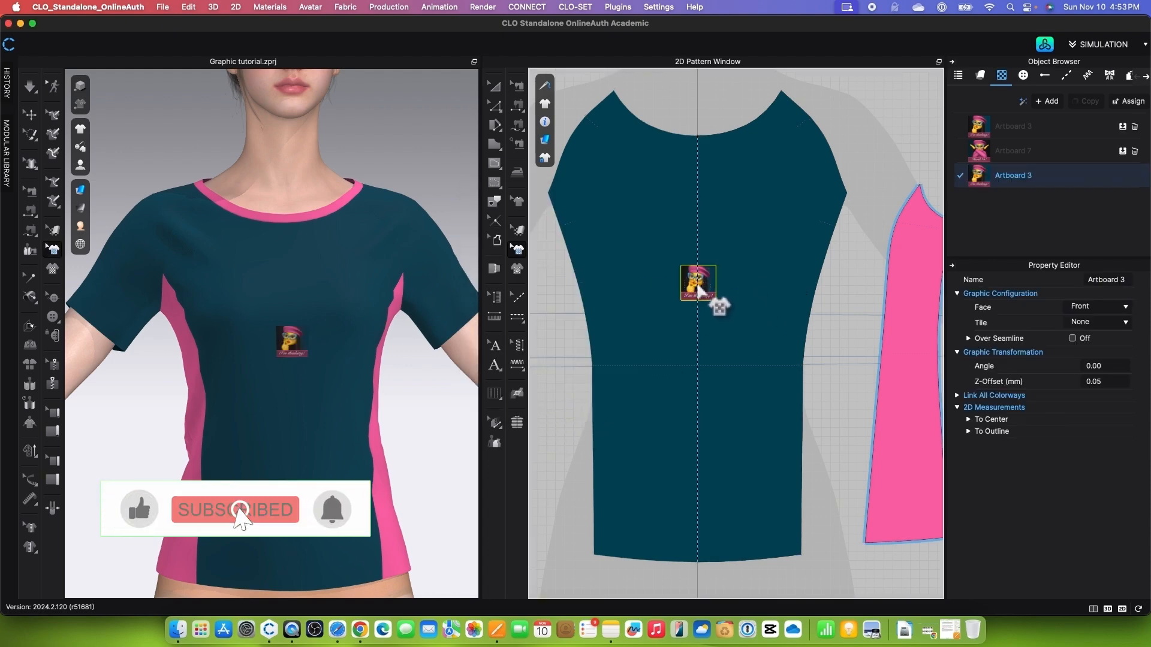
# Select the front piece's graphic and scale it up until it covers most of the chest width
pyautogui.click(699, 291)
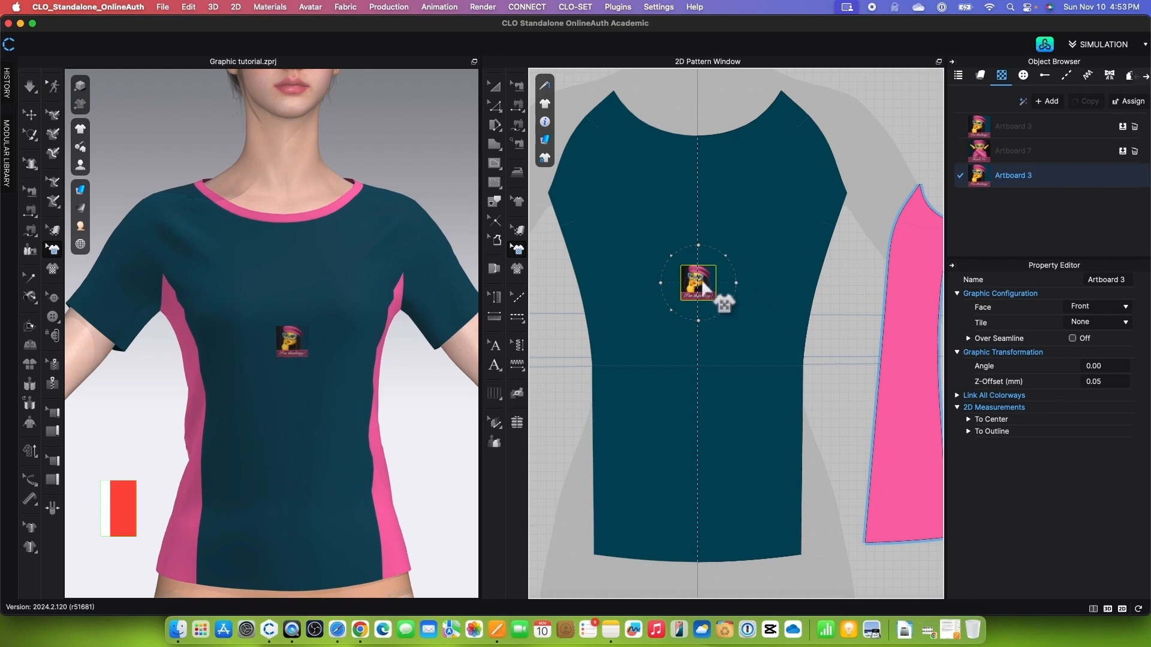
pyautogui.scroll(3, 699, 290)
pyautogui.scroll(-3, 713, 295)
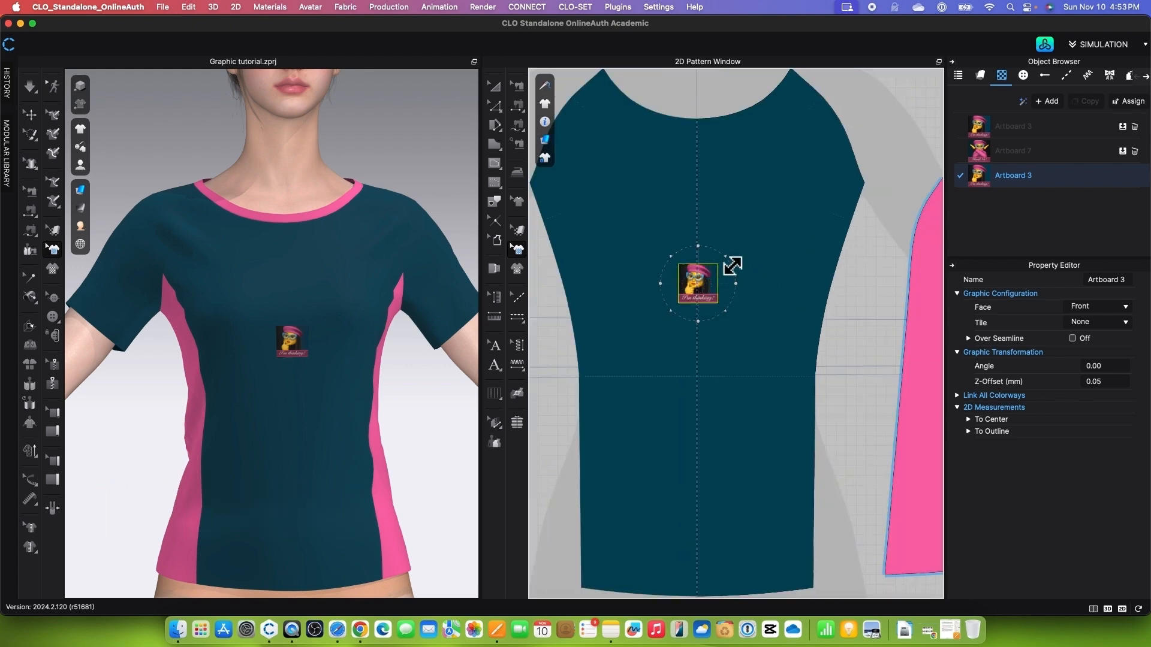
pyautogui.moveTo(736, 262); pyautogui.dragTo(764, 249)
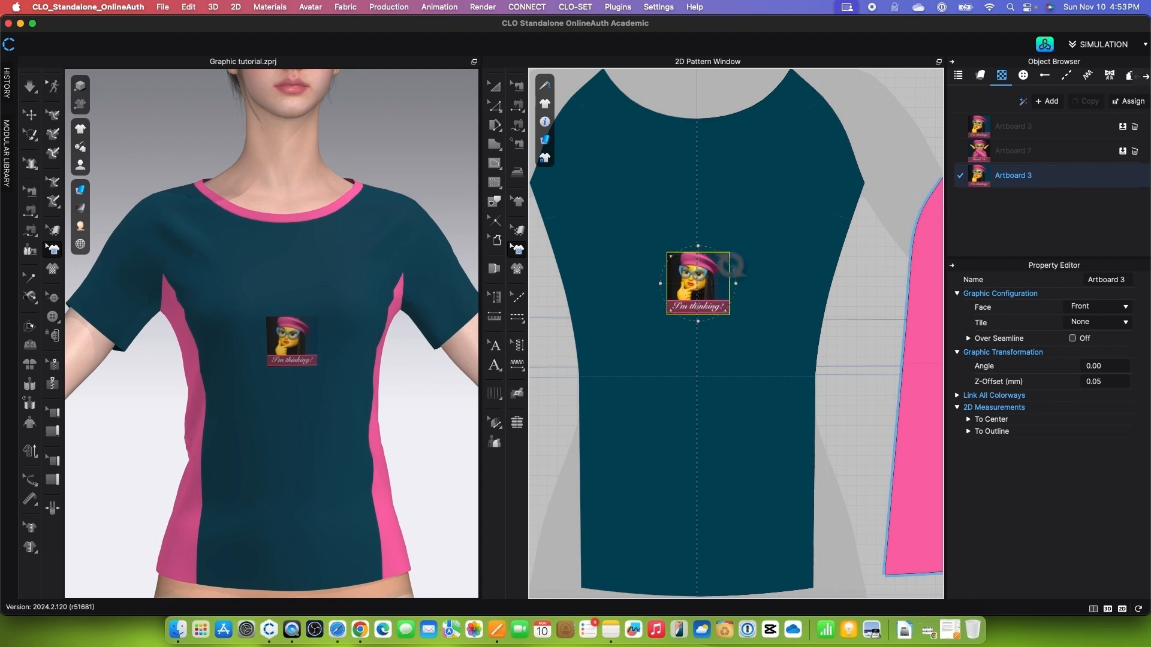
pyautogui.moveTo(732, 263); pyautogui.dragTo(751, 250)
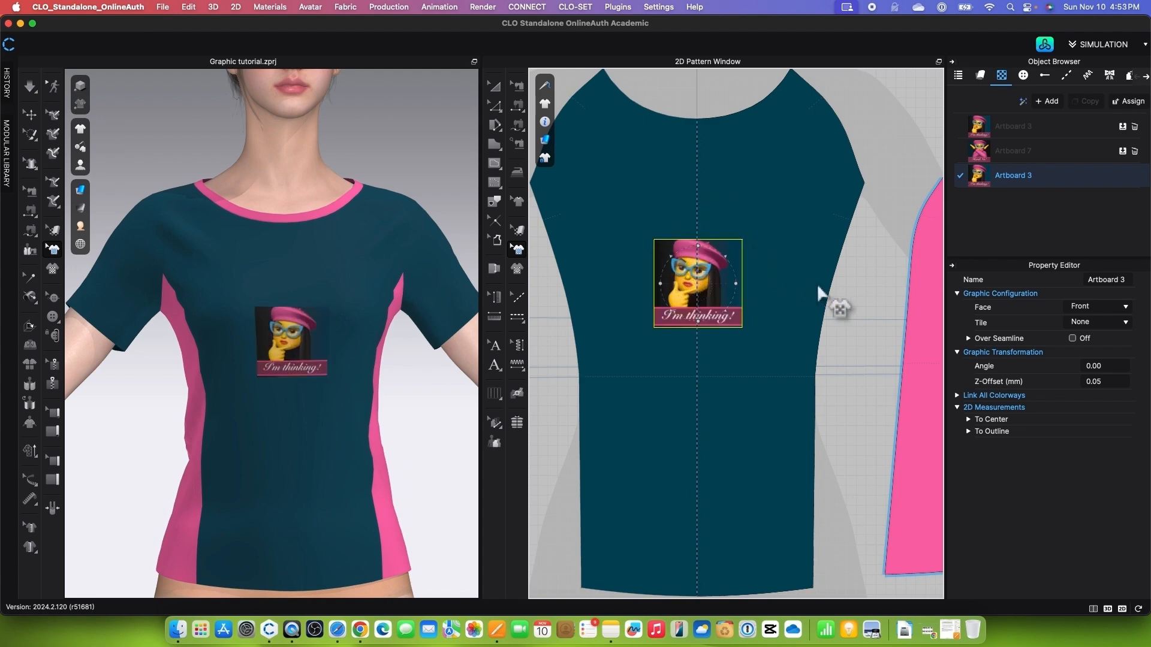
pyautogui.click(738, 286)
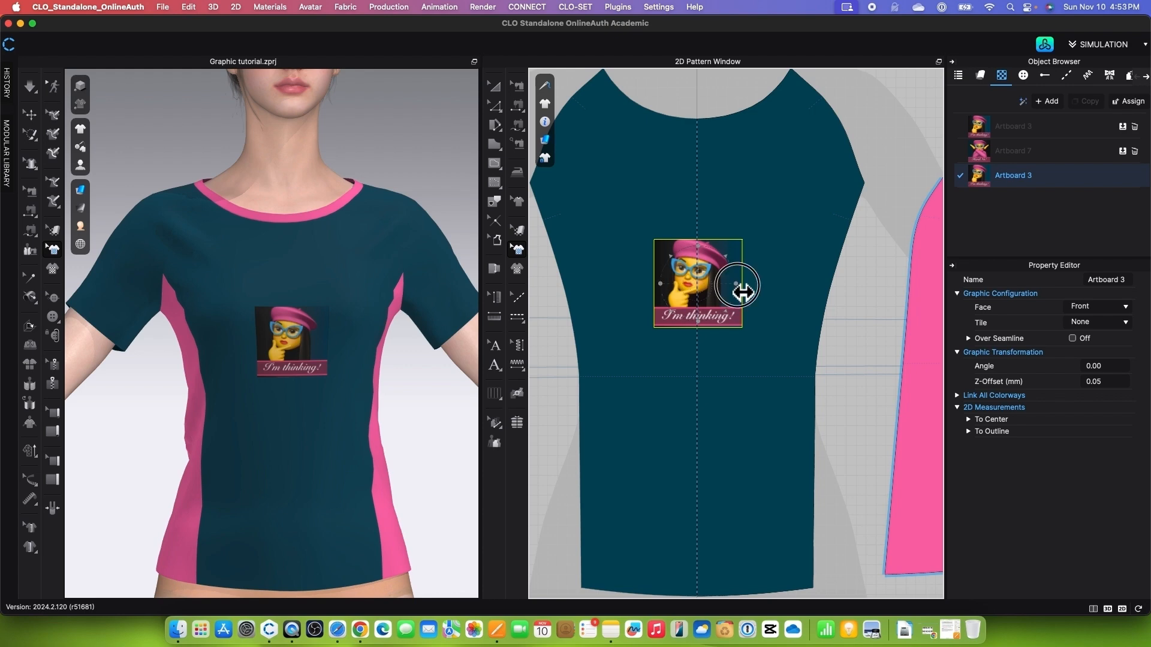
pyautogui.moveTo(737, 286)
pyautogui.mouseDown()
pyautogui.moveTo(750, 286)
pyautogui.moveTo(738, 286)
pyautogui.mouseUp()
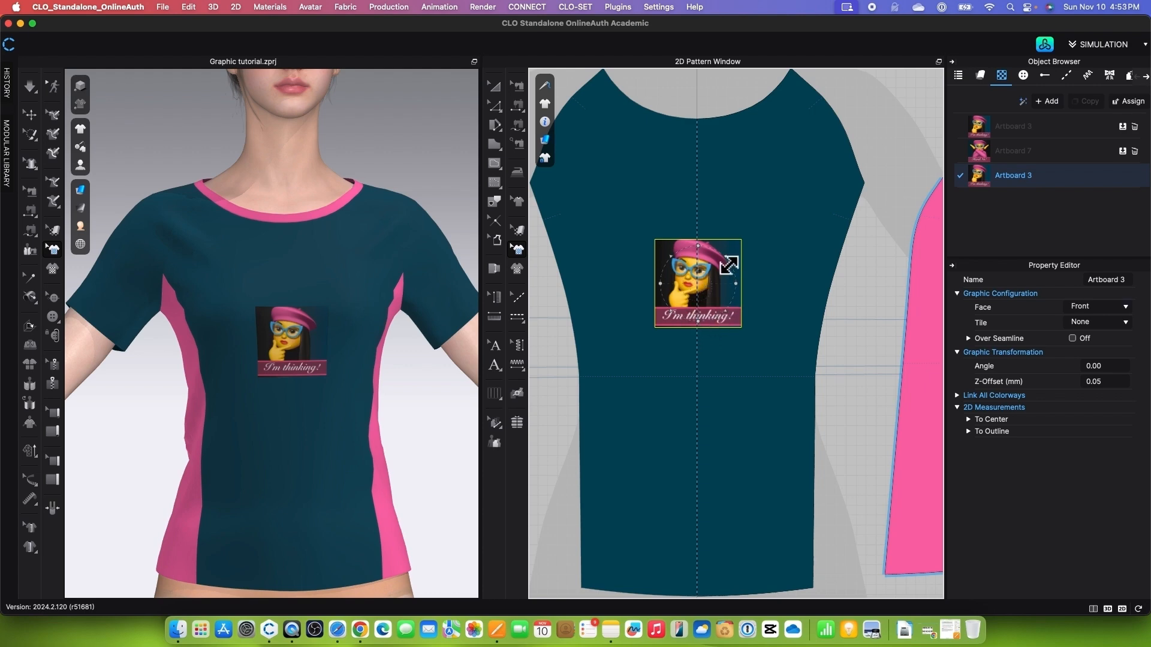
pyautogui.moveTo(725, 256); pyautogui.dragTo(792, 228)
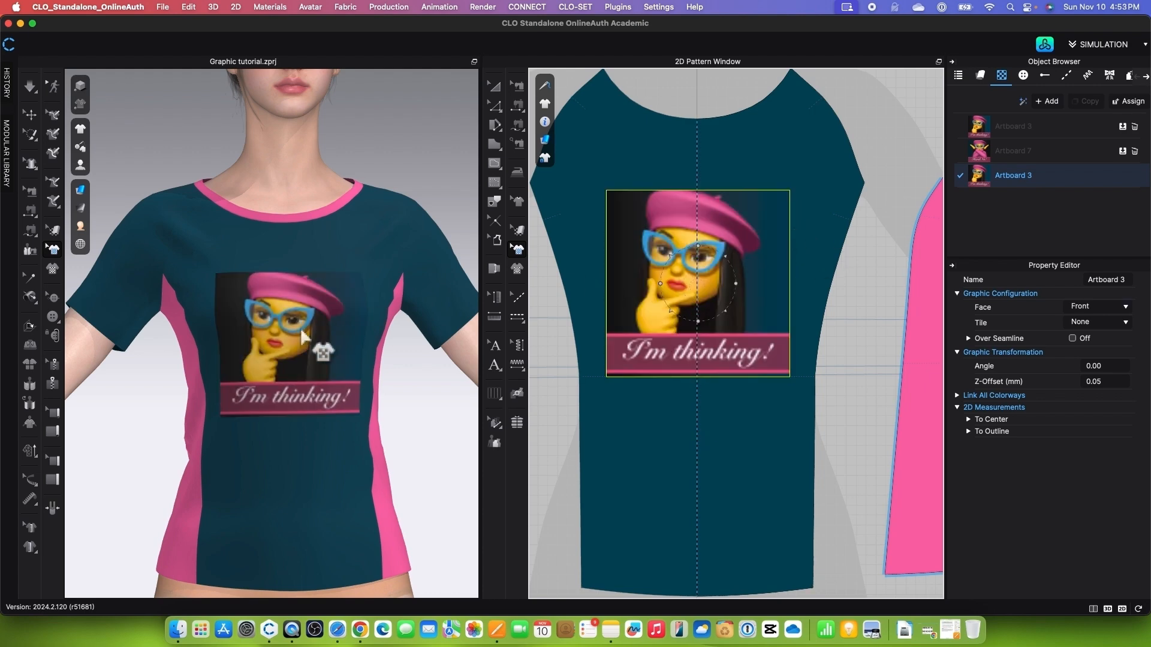
# Shift the front graphic slightly down, enlarge it to nearly the piece's full width, and narrow it slightly
pyautogui.scroll(-2, 309, 338)
pyautogui.scroll(1, 306, 405)
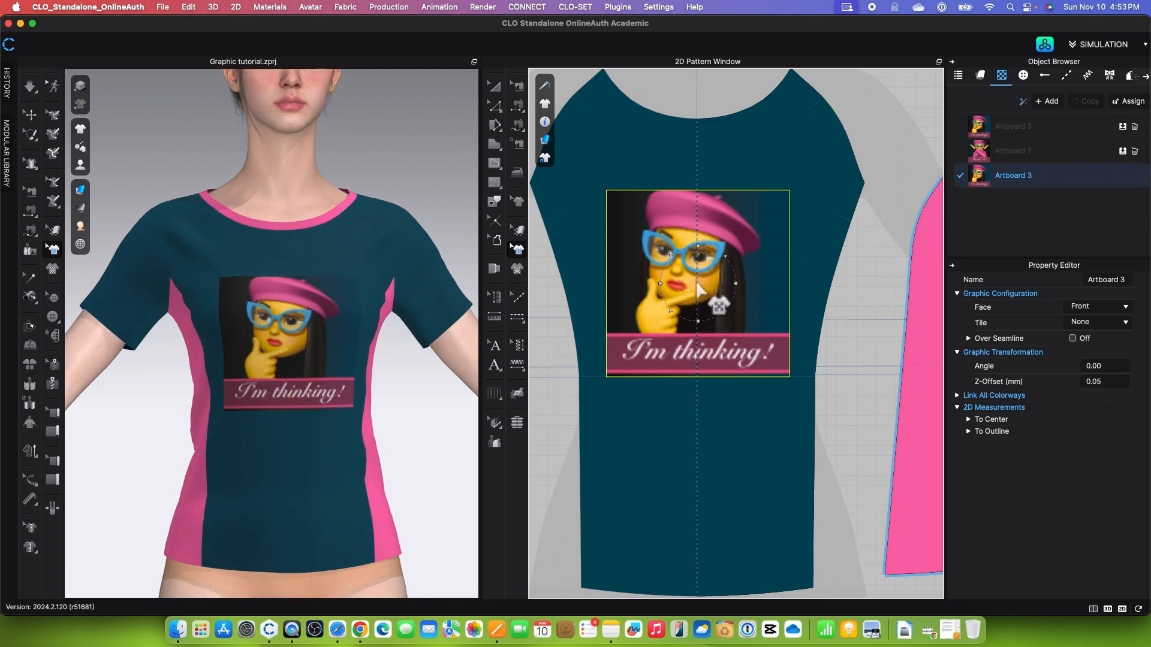
pyautogui.moveTo(709, 281); pyautogui.dragTo(710, 291)
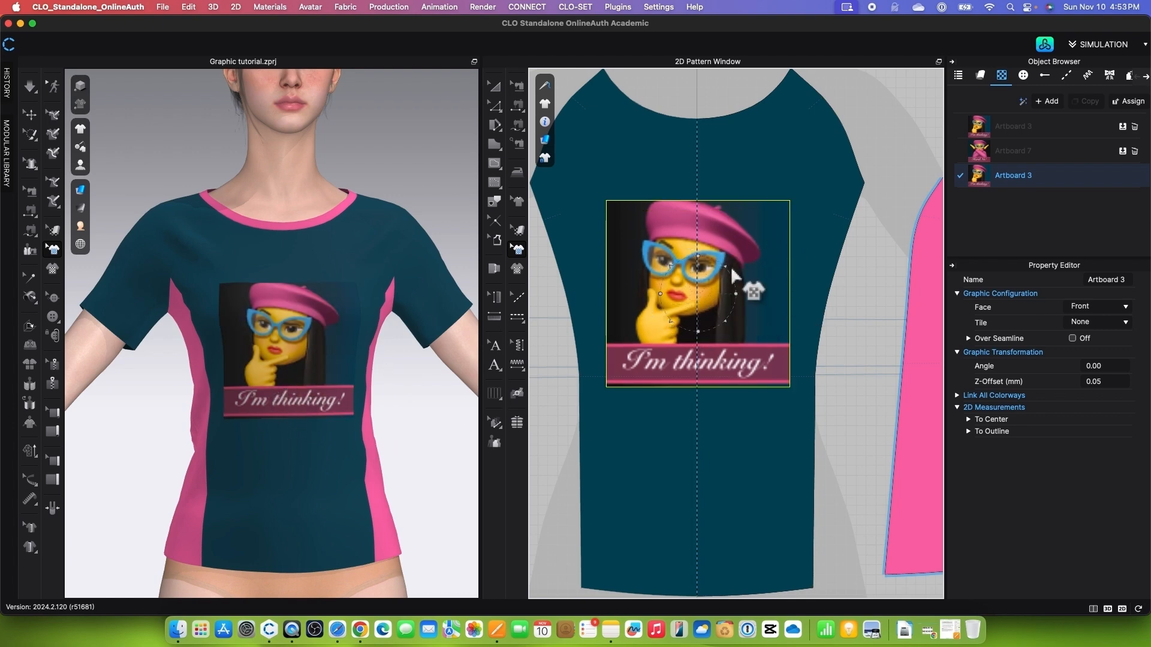
pyautogui.moveTo(727, 268); pyautogui.dragTo(737, 261)
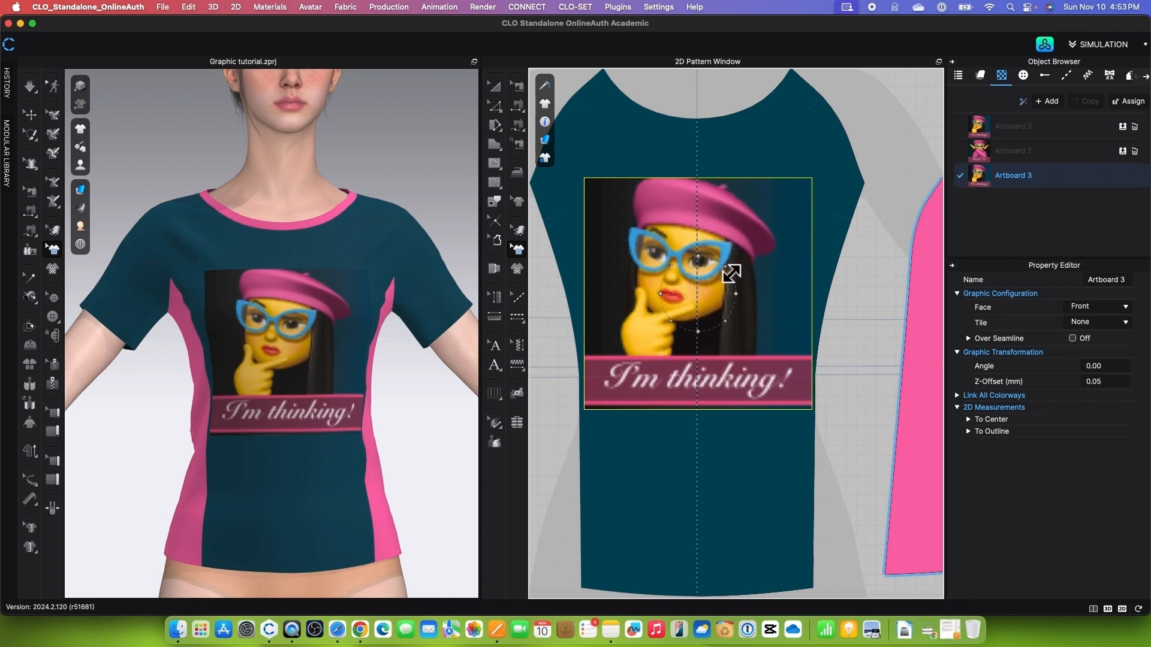
pyautogui.click(731, 274)
pyautogui.click(741, 302)
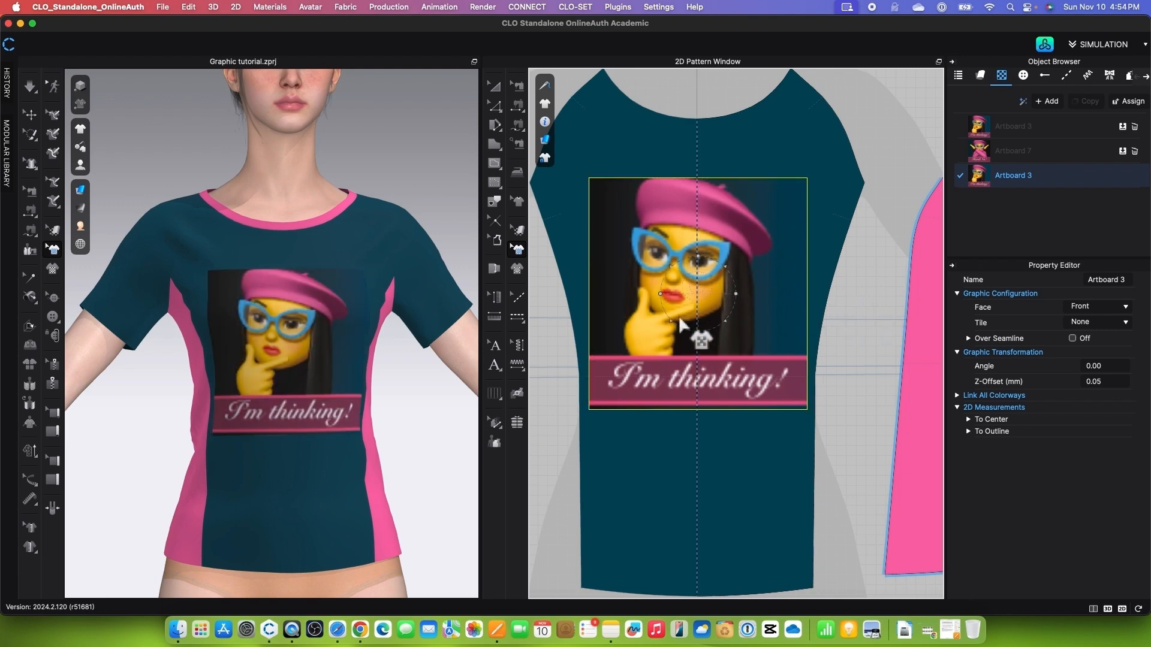
# Copy the front graphic and paste it onto the back pattern piece, centred on its centre line
pyautogui.scroll(-3, 712, 329)
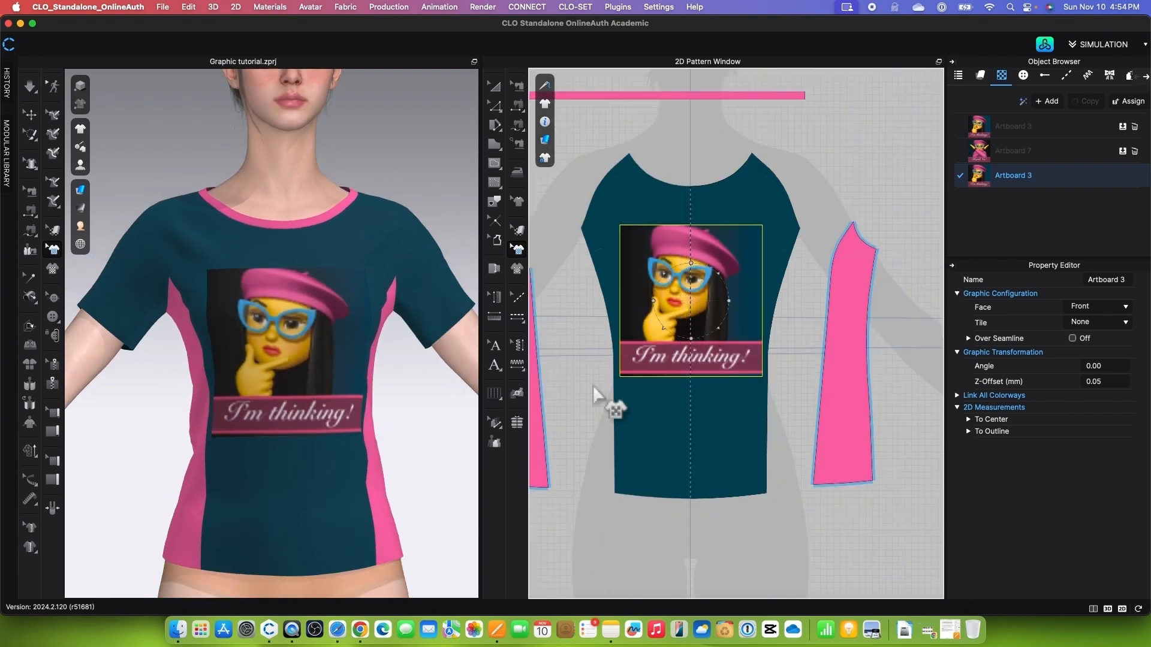
pyautogui.scroll(-5, 621, 365)
pyautogui.scroll(-3, 651, 359)
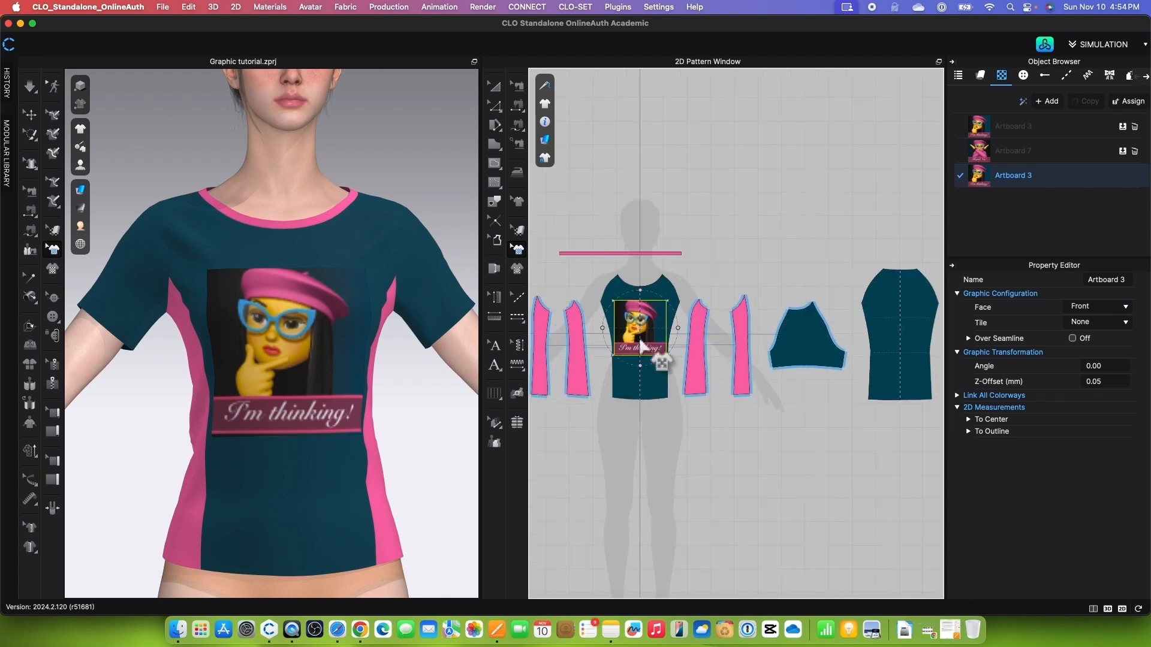
pyautogui.scroll(2, 651, 357)
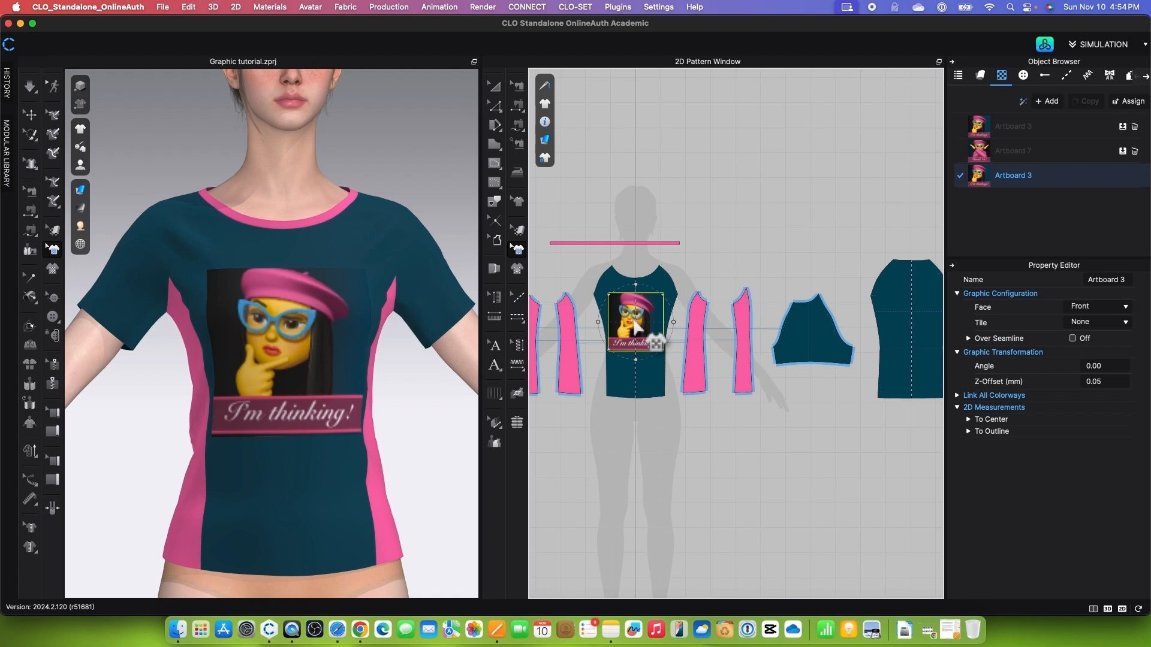
pyautogui.press('super+v')
pyautogui.scroll(-2, 657, 319)
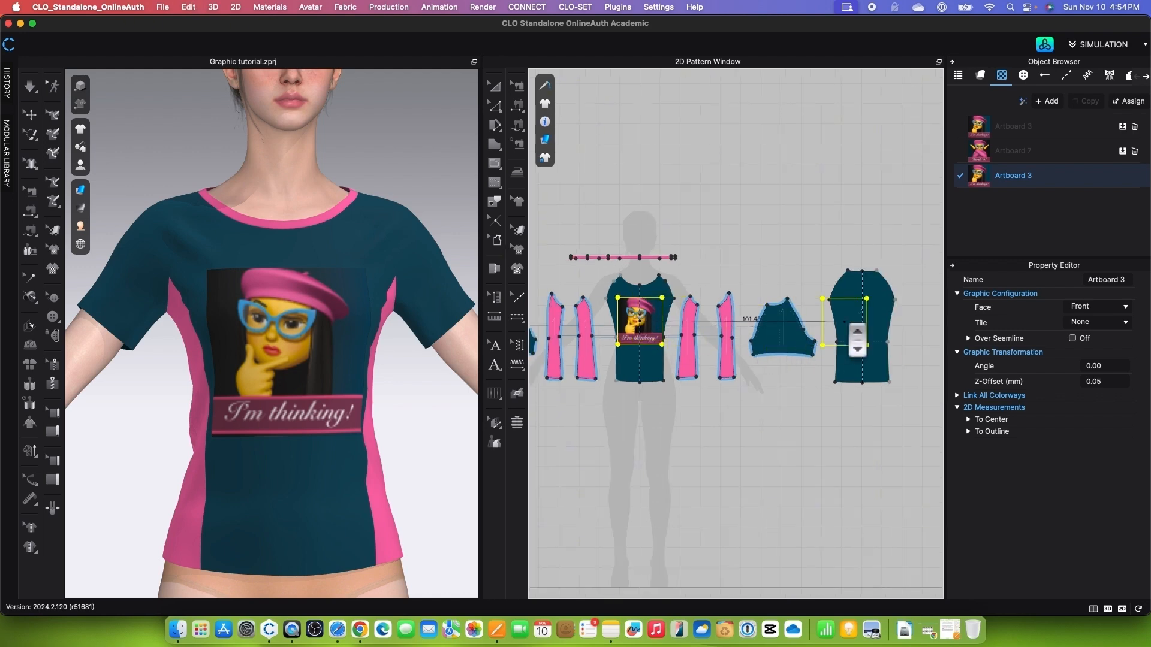
pyautogui.scroll(4, 844, 324)
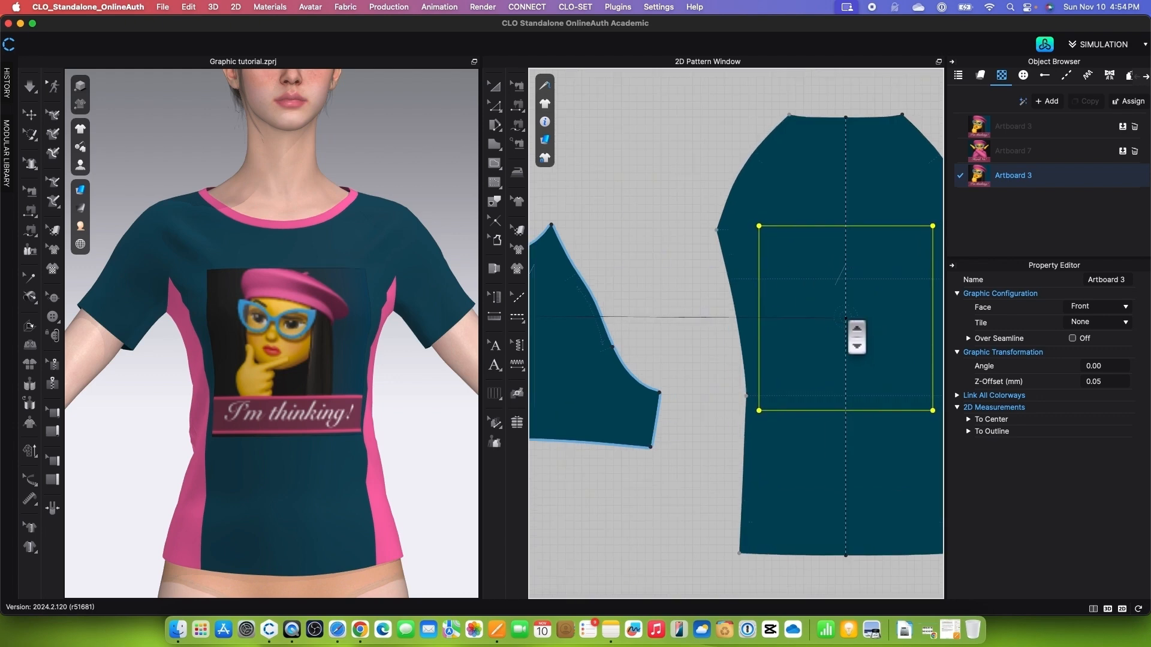
pyautogui.click(846, 318)
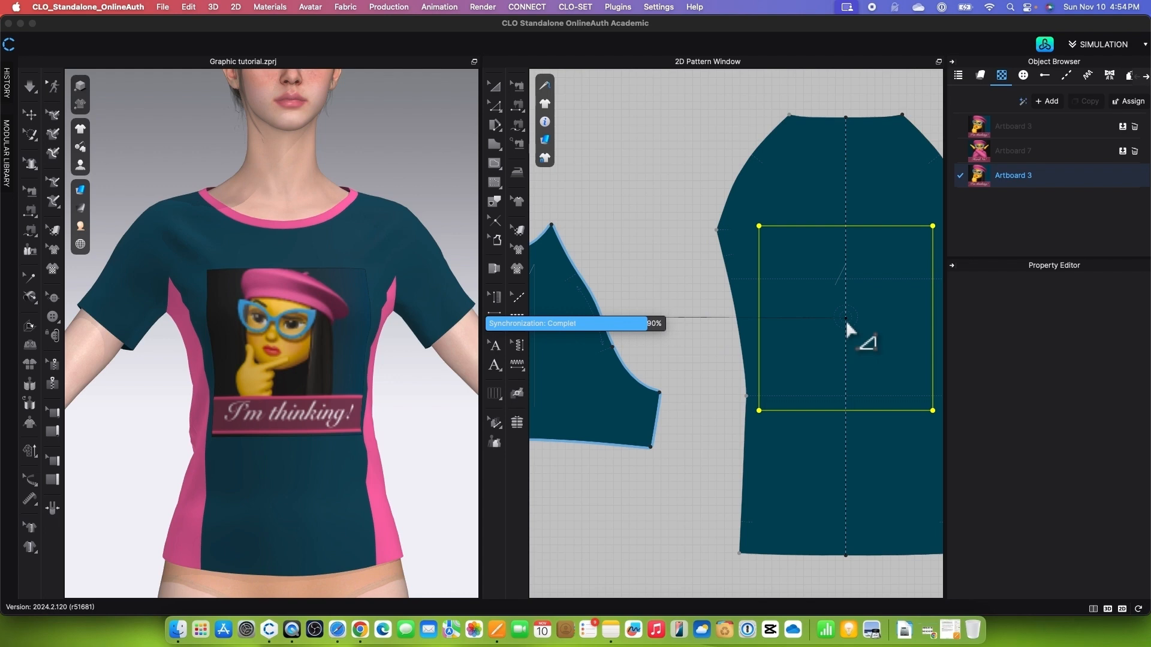
# Examine the pasted graphic on the garment's back in 3D and compare the front and back pattern pieces
pyautogui.scroll(-2, 360, 381)
pyautogui.moveTo(362, 383); pyautogui.dragTo(65, 386, button='right')
pyautogui.scroll(3, 217, 399)
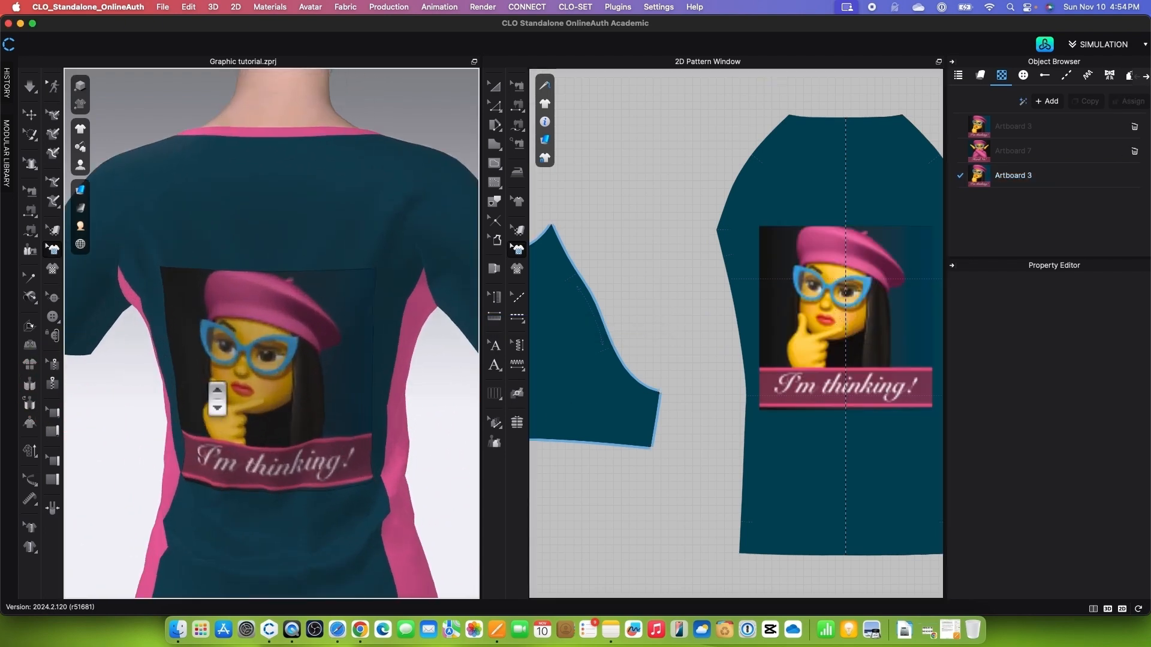
pyautogui.scroll(-3, 217, 399)
pyautogui.moveTo(173, 433); pyautogui.dragTo(444, 438, button='right')
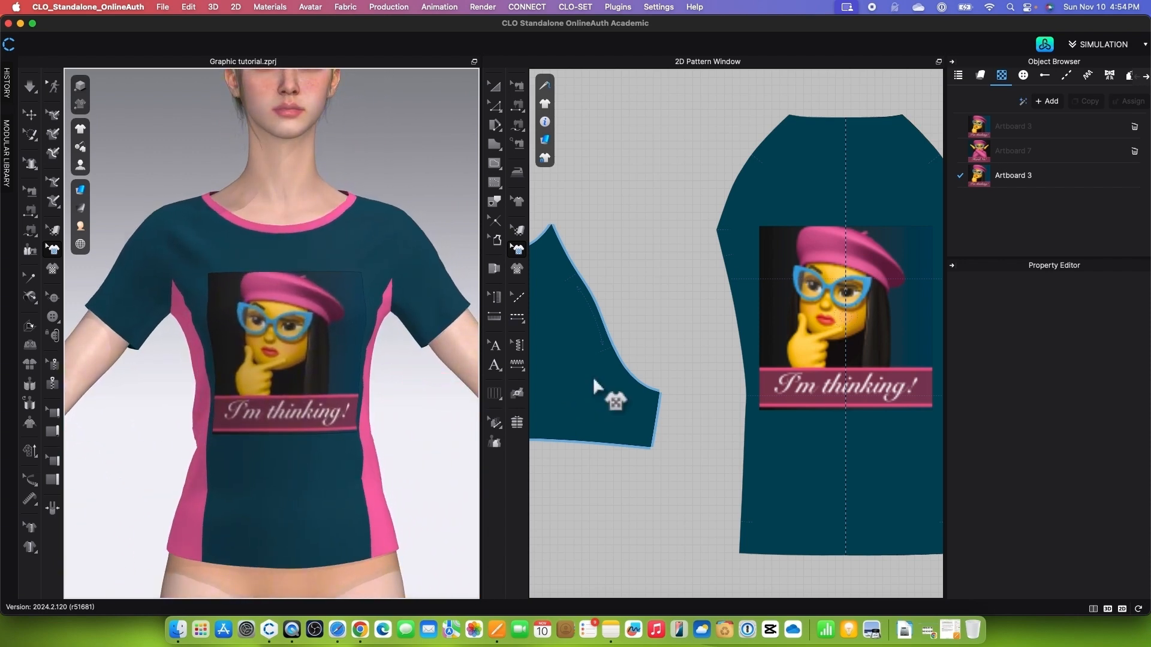
pyautogui.scroll(-5, 711, 380)
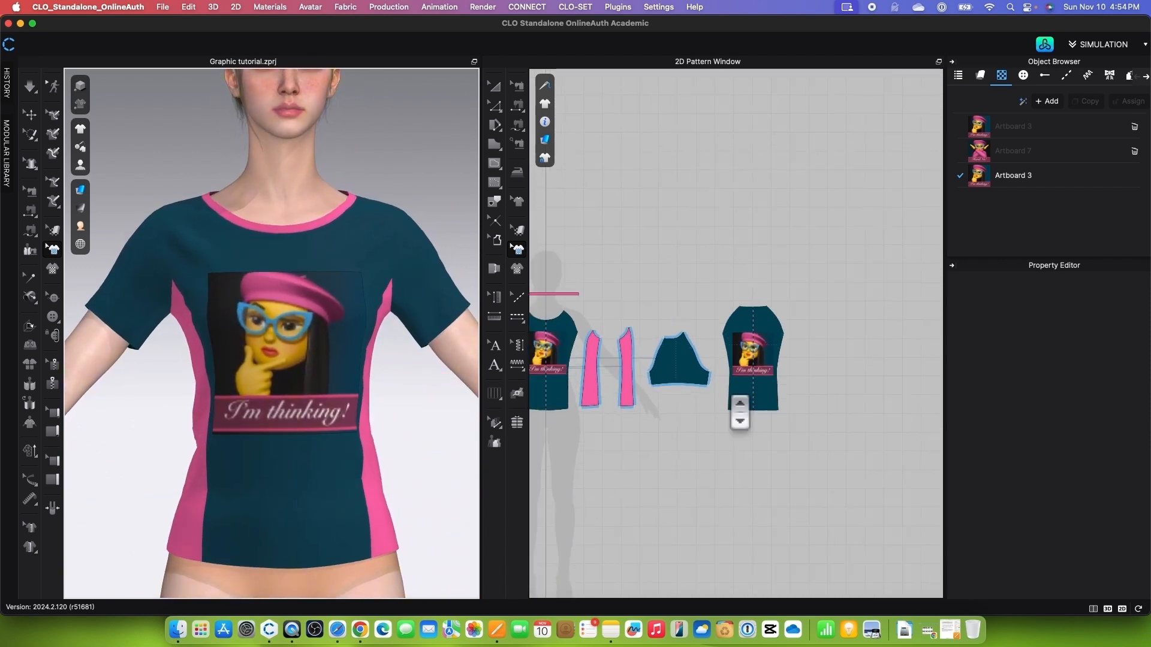
pyautogui.scroll(3, 740, 413)
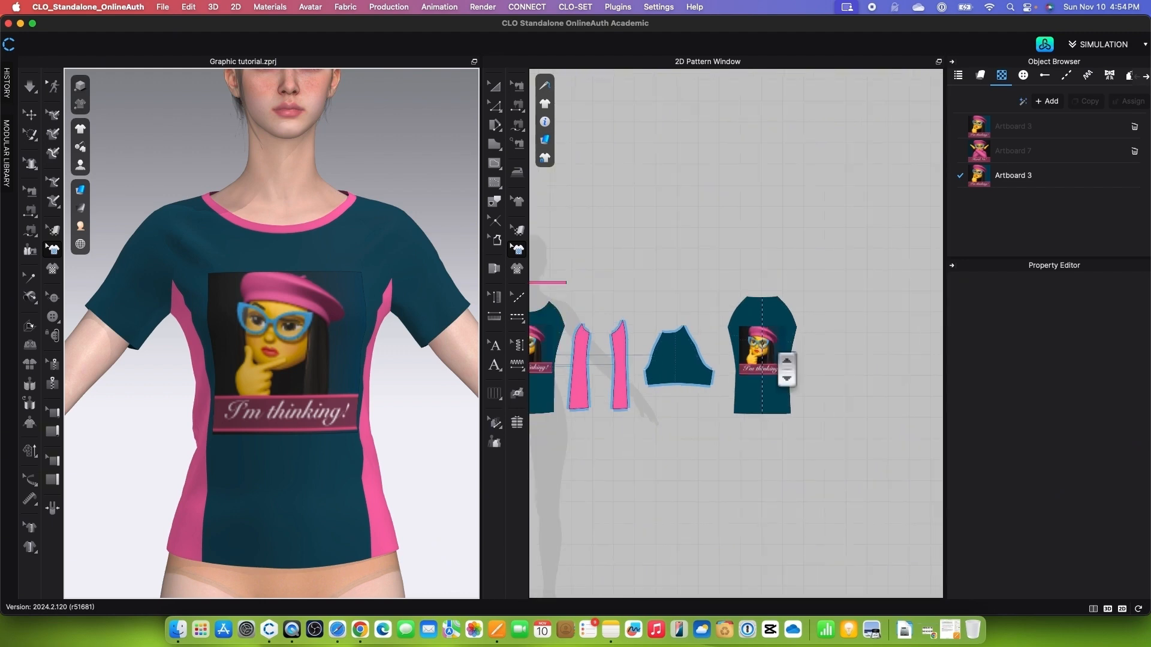
pyautogui.scroll(-2, 787, 369)
pyautogui.scroll(4, 628, 378)
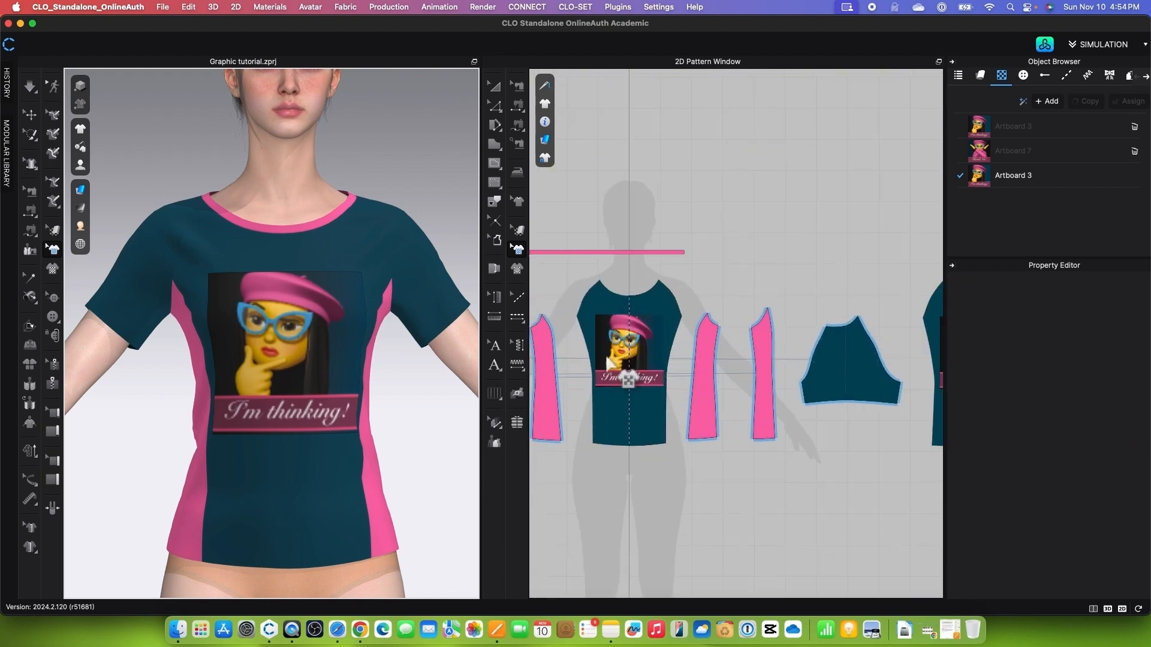
pyautogui.scroll(-2, 607, 358)
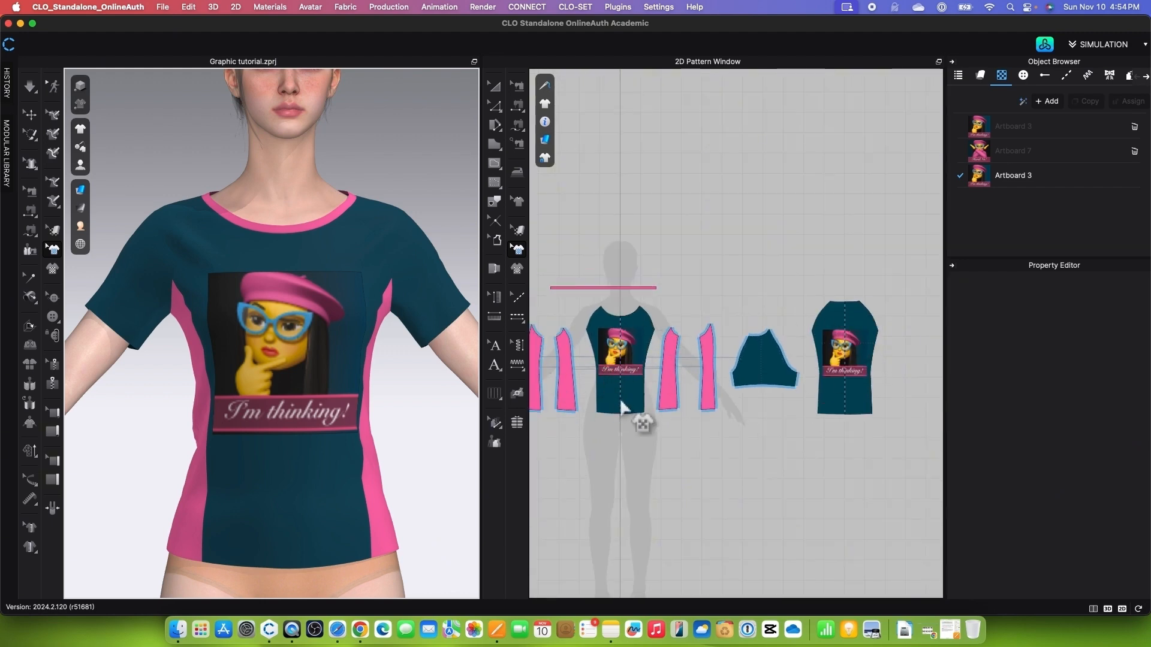
pyautogui.scroll(3, 627, 369)
pyautogui.scroll(-1, 600, 360)
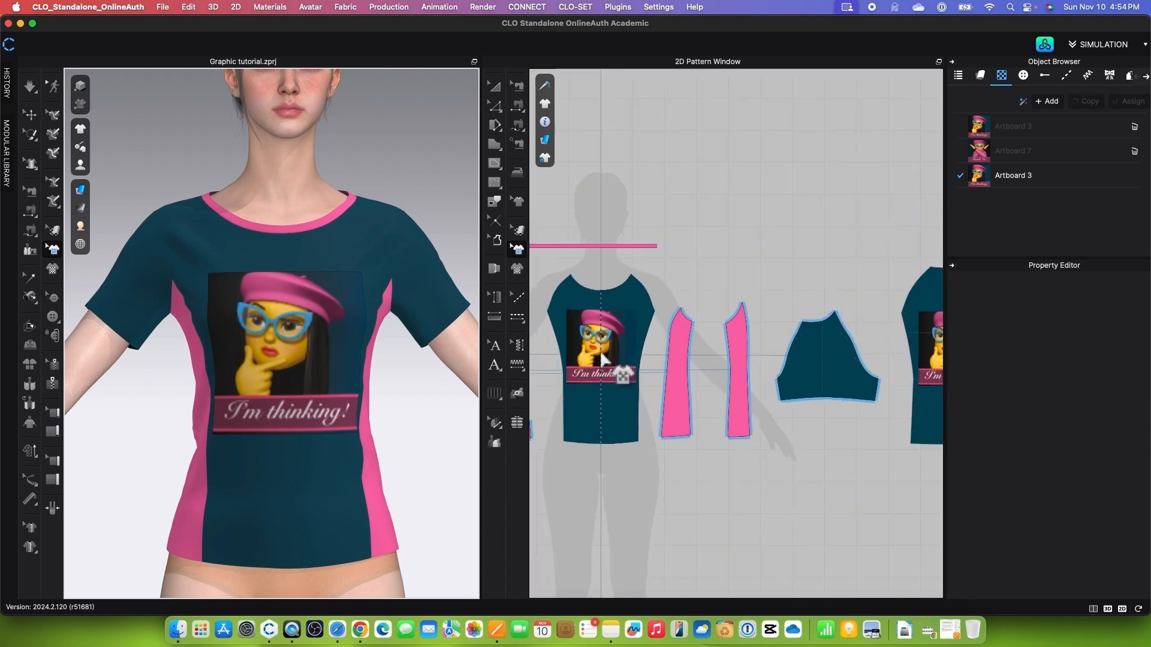
# Select the graphics on both the back and front pattern pieces
pyautogui.scroll(-2, 601, 360)
pyautogui.click(779, 353)
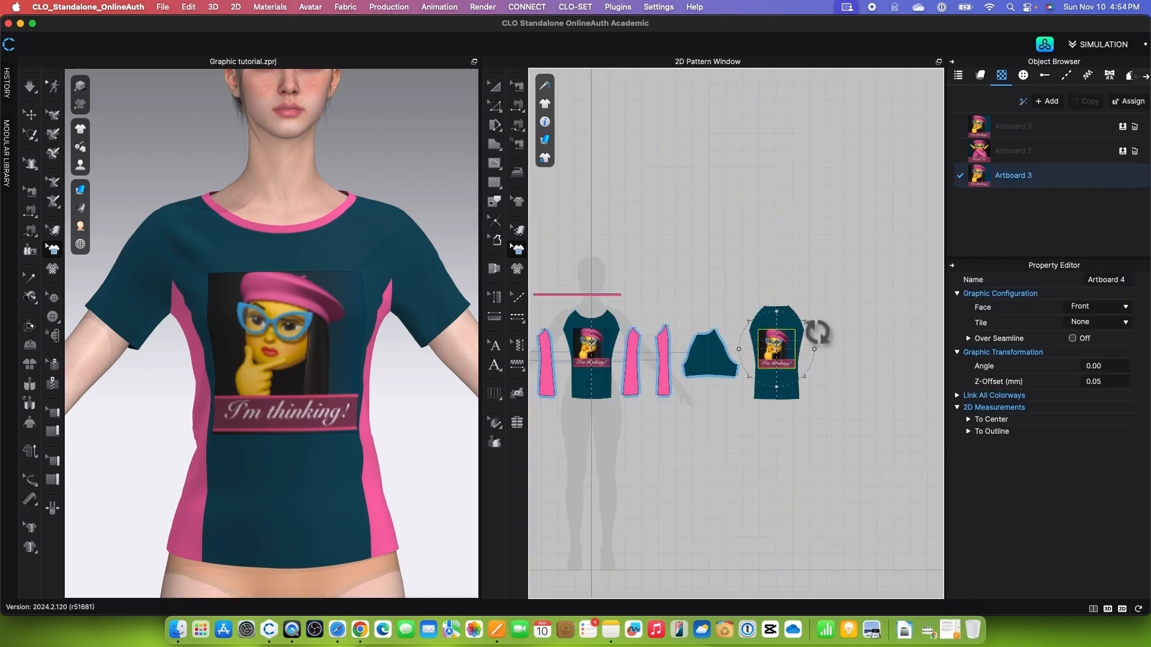
pyautogui.moveTo(811, 329)
pyautogui.mouseDown()
pyautogui.moveTo(787, 342)
pyautogui.moveTo(818, 316)
pyautogui.moveTo(824, 324)
pyautogui.mouseUp()
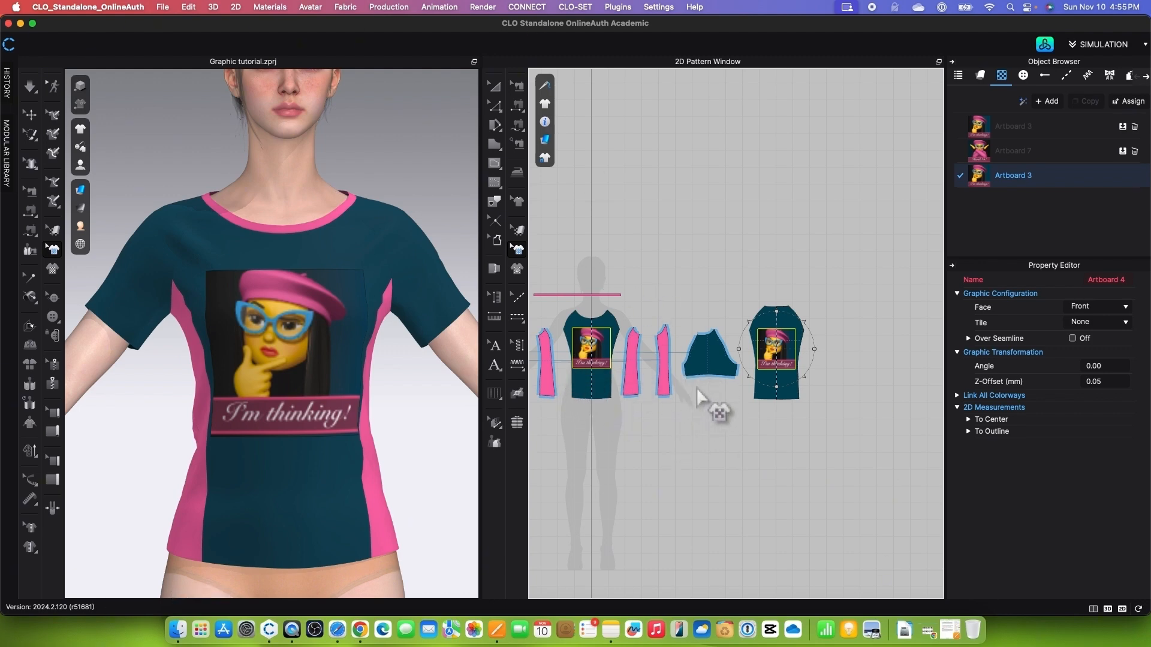
# Add Artboard 3.png as a 3.95 × 3.95 cm graphic slightly below the middle of the sleeve pattern piece
pyautogui.scroll(2, 714, 336)
pyautogui.scroll(4, 714, 334)
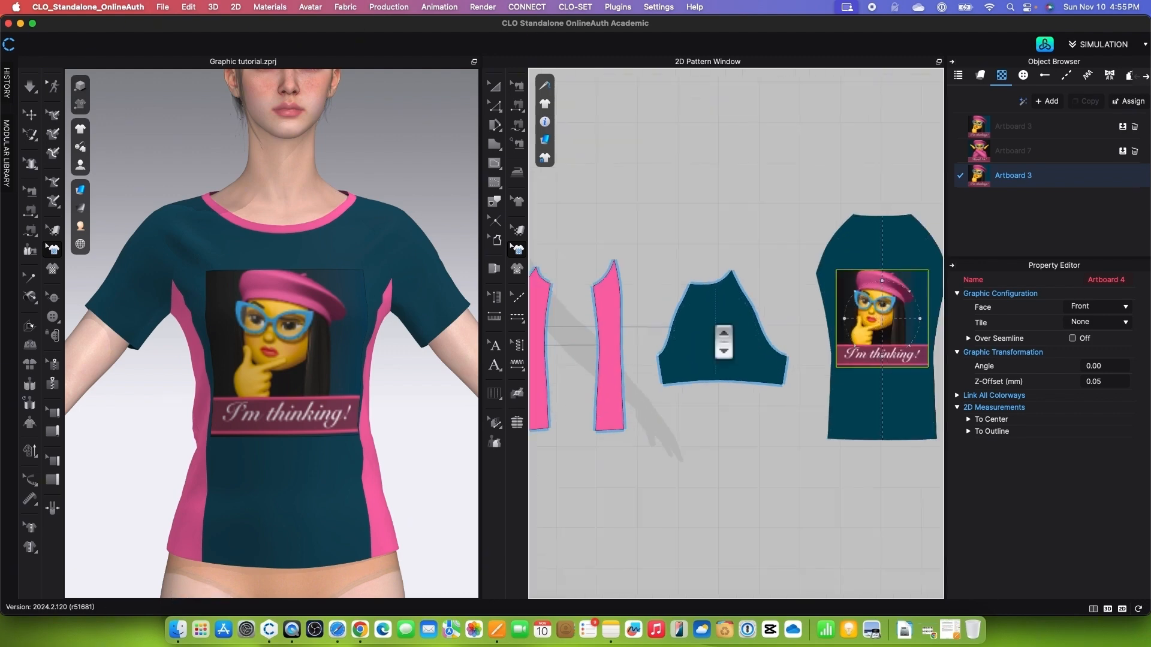
pyautogui.scroll(-3, 714, 337)
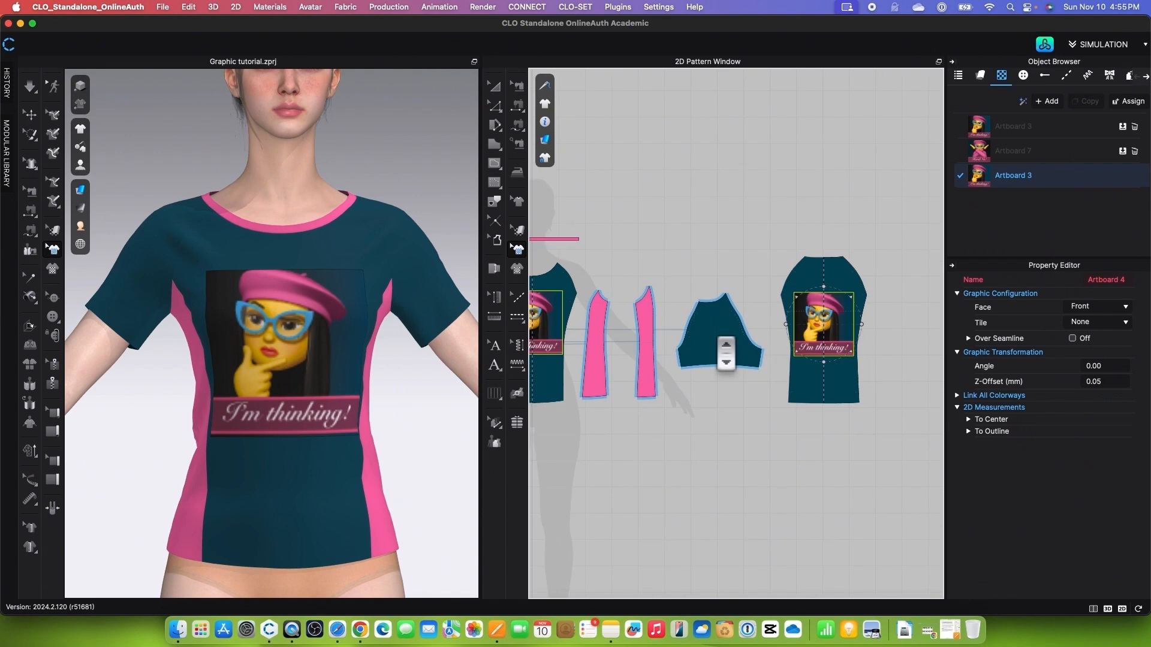
pyautogui.click(521, 272)
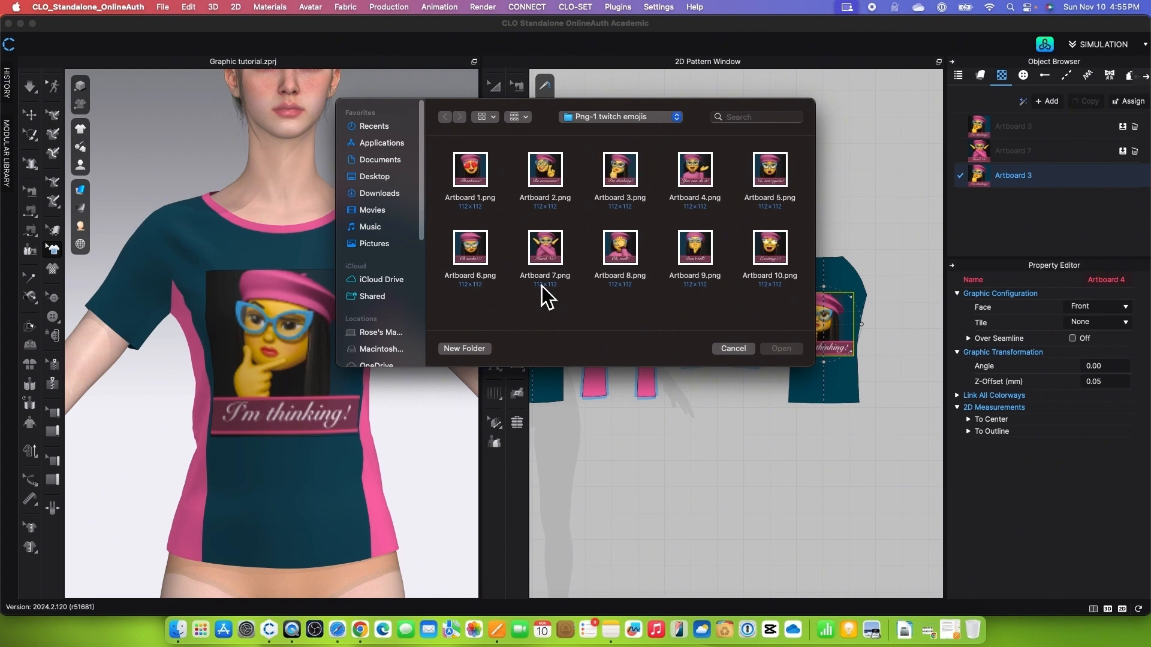
pyautogui.click(623, 171)
pyautogui.click(781, 348)
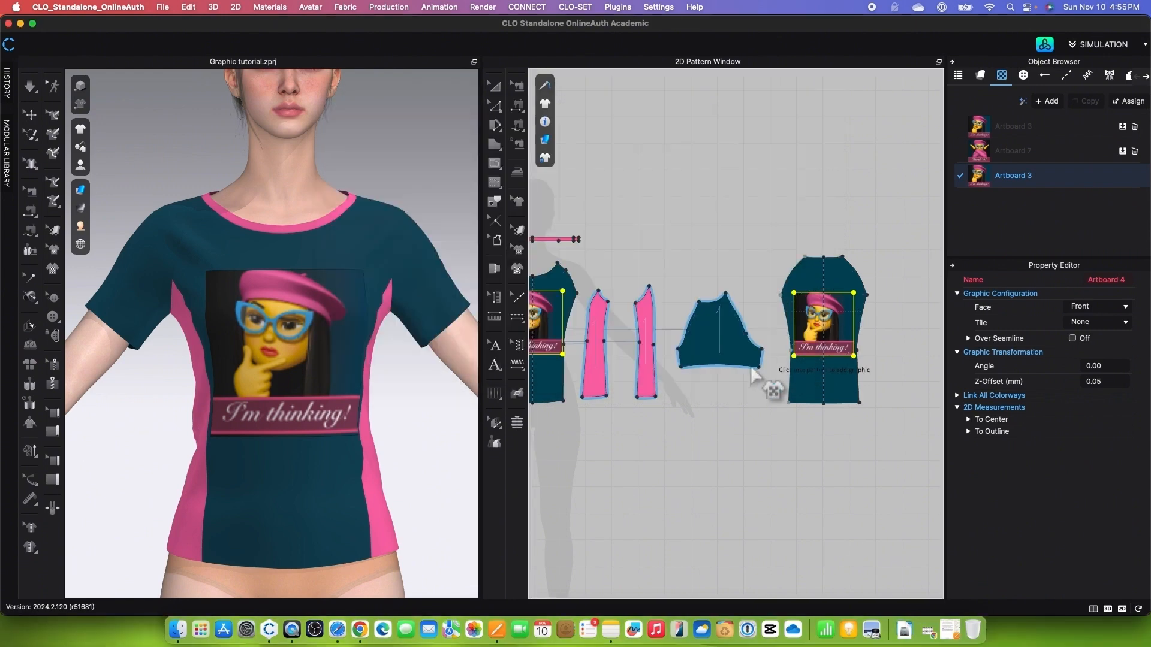
pyautogui.scroll(10, 722, 359)
pyautogui.scroll(-5, 710, 335)
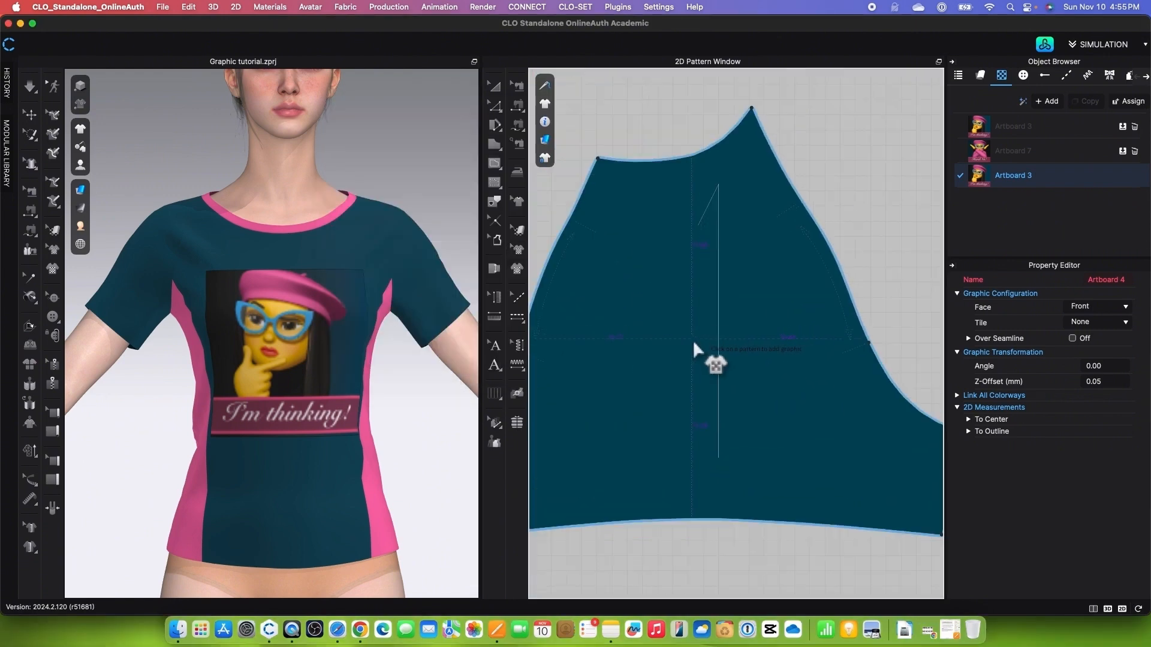
pyautogui.click(692, 370)
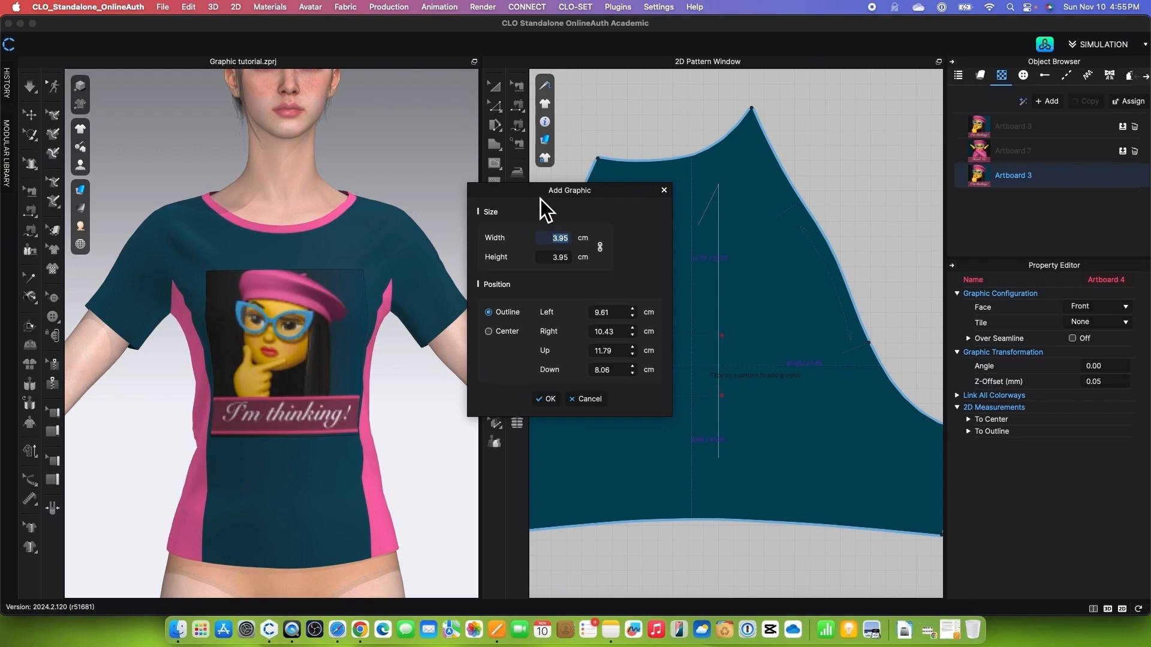
pyautogui.click(549, 400)
# Enlarge the sleeve graphic proportionally to about one fifth of the sleeve piece's width
pyautogui.scroll(-1, 697, 370)
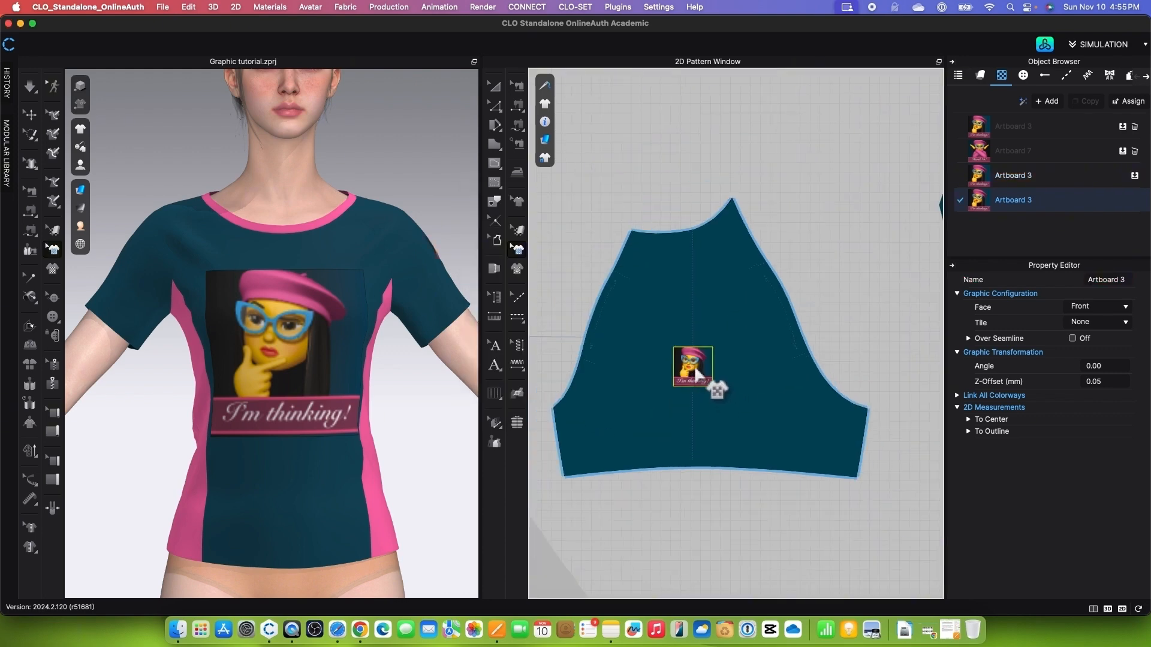
pyautogui.scroll(-3, 684, 328)
pyautogui.scroll(-2, 684, 328)
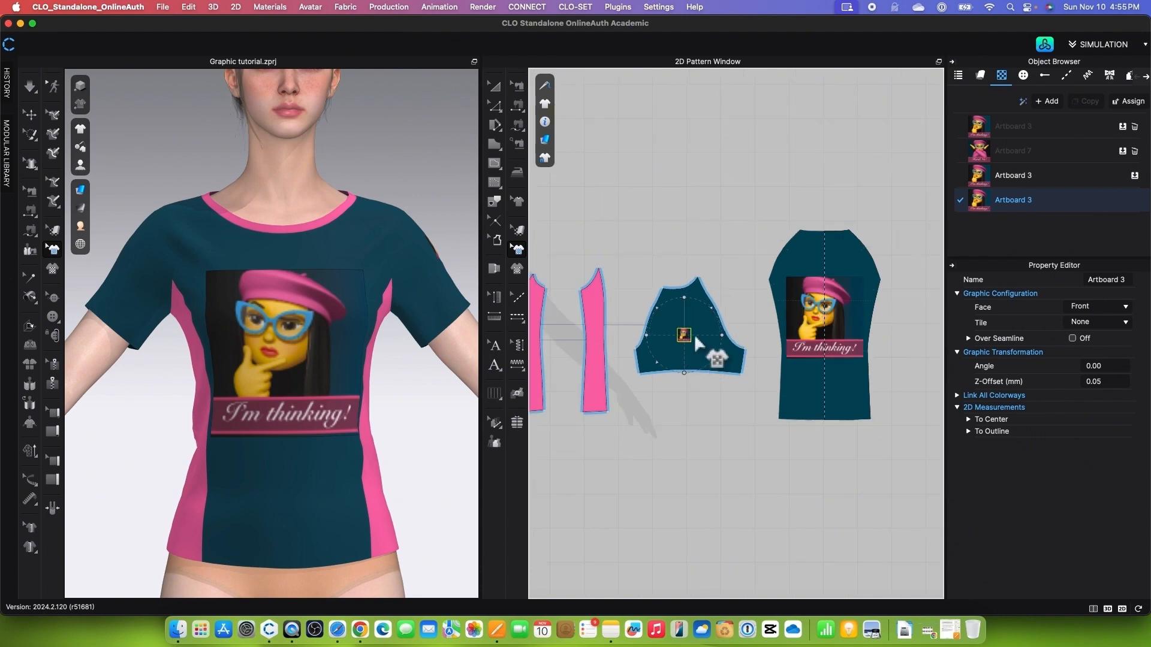
pyautogui.scroll(4, 682, 340)
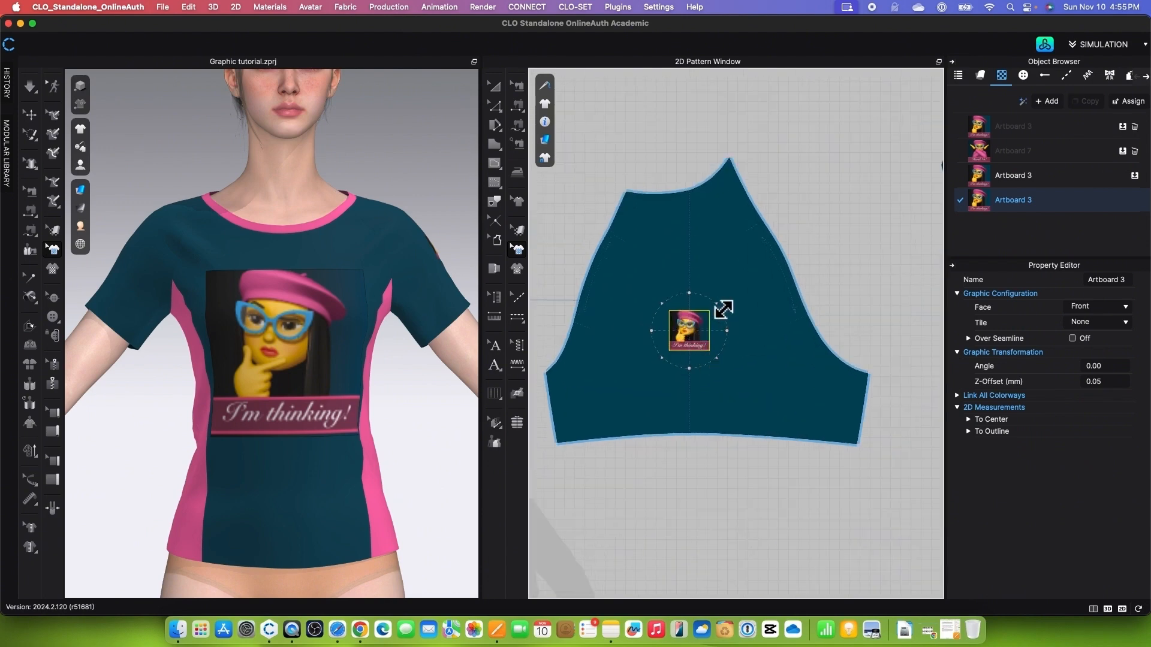
pyautogui.scroll(-2, 671, 354)
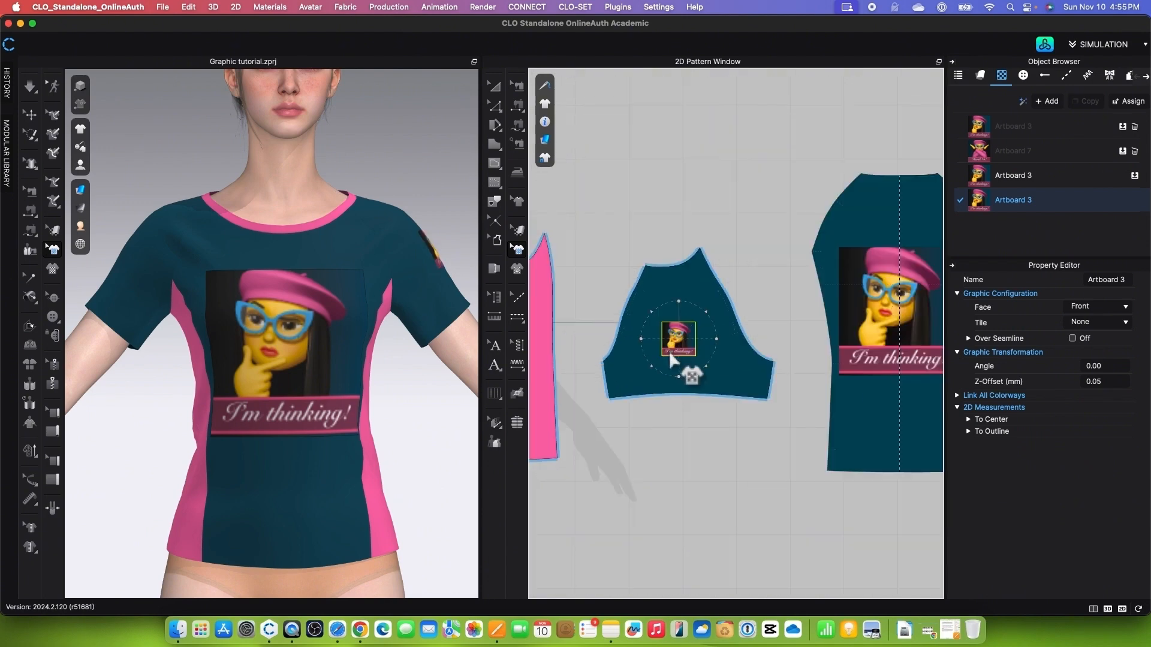
# Examine the sleeve graphic on the garment in 3D and compare it with the front and back graphics in 2D
pyautogui.moveTo(403, 423); pyautogui.dragTo(351, 422, button='right')
pyautogui.scroll(2, 351, 422)
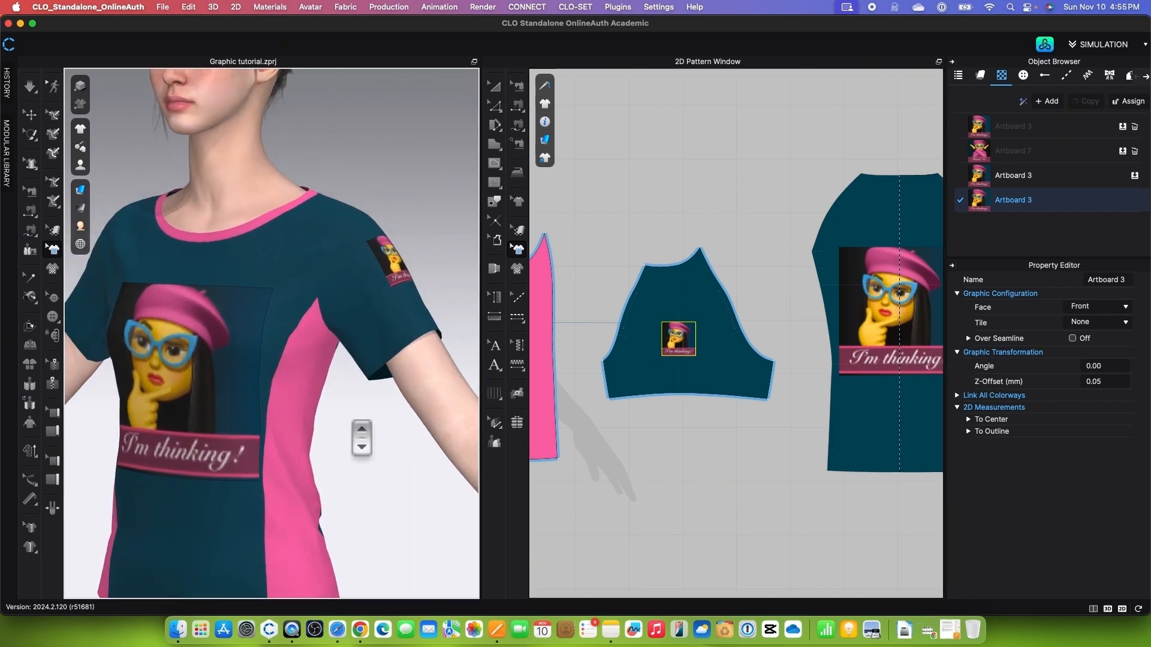
pyautogui.scroll(2, 720, 341)
pyautogui.scroll(-4, 671, 360)
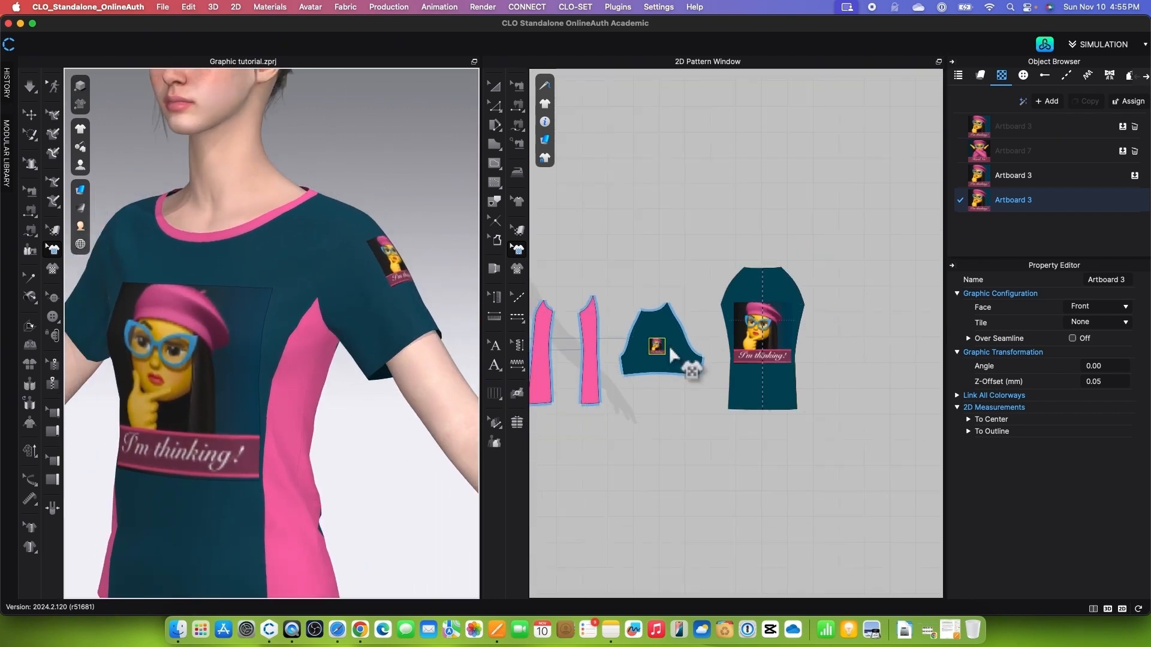
pyautogui.scroll(3, 585, 343)
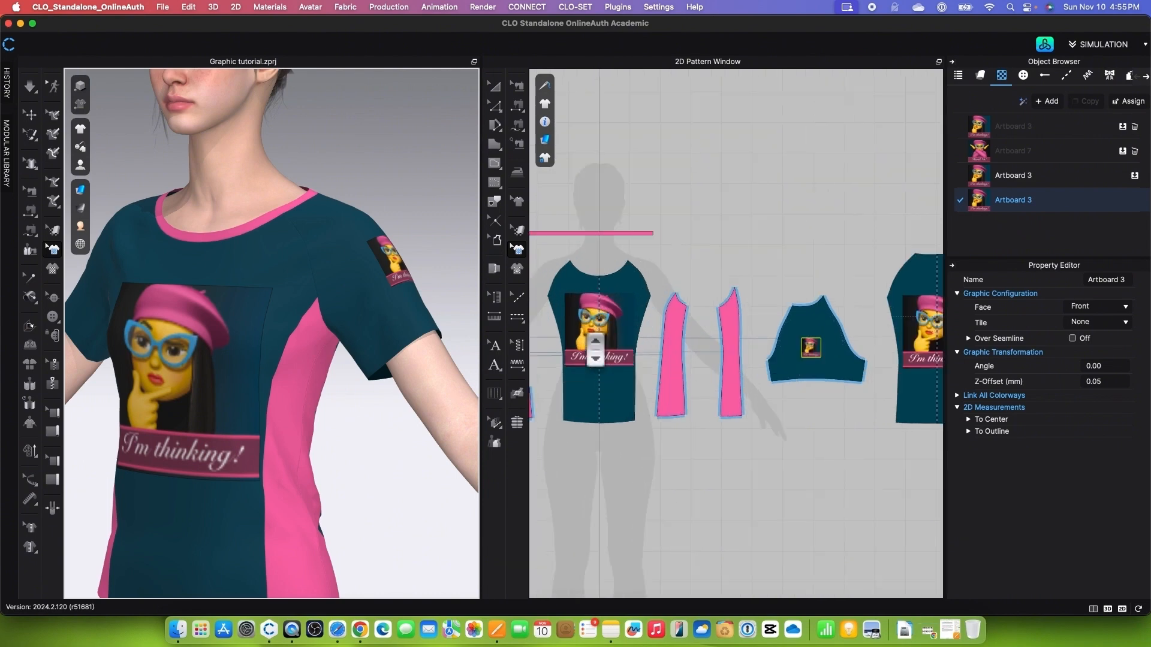
pyautogui.scroll(-1, 587, 341)
pyautogui.scroll(3, 728, 340)
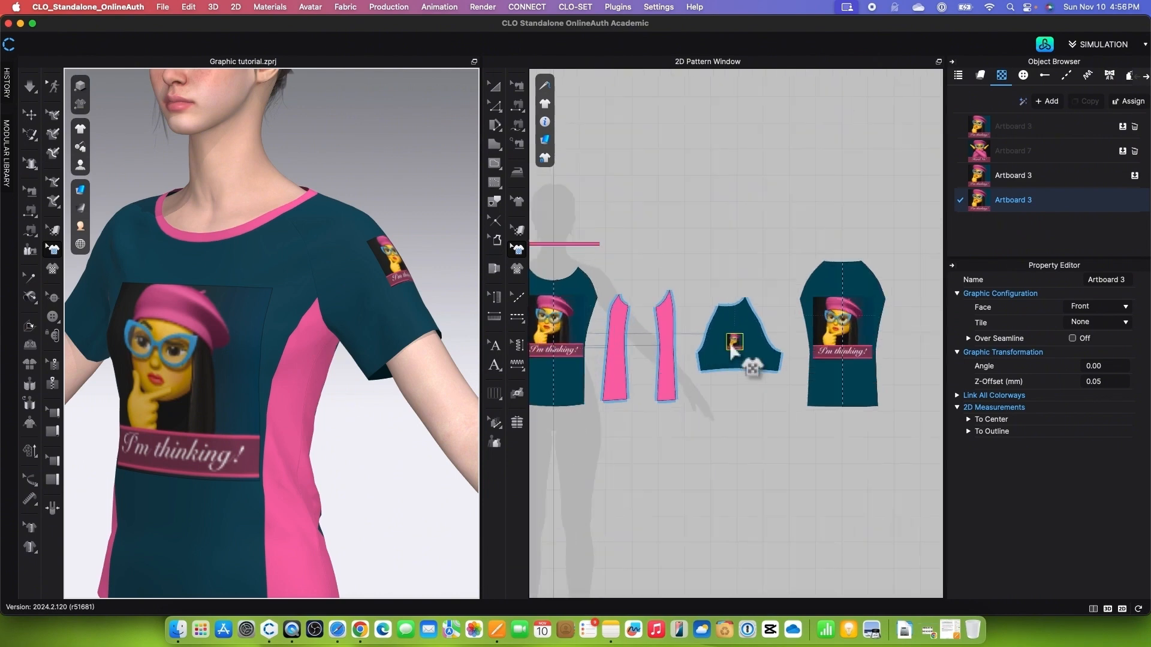
pyautogui.scroll(-2, 684, 341)
pyautogui.scroll(3, 702, 341)
pyautogui.scroll(-3, 787, 338)
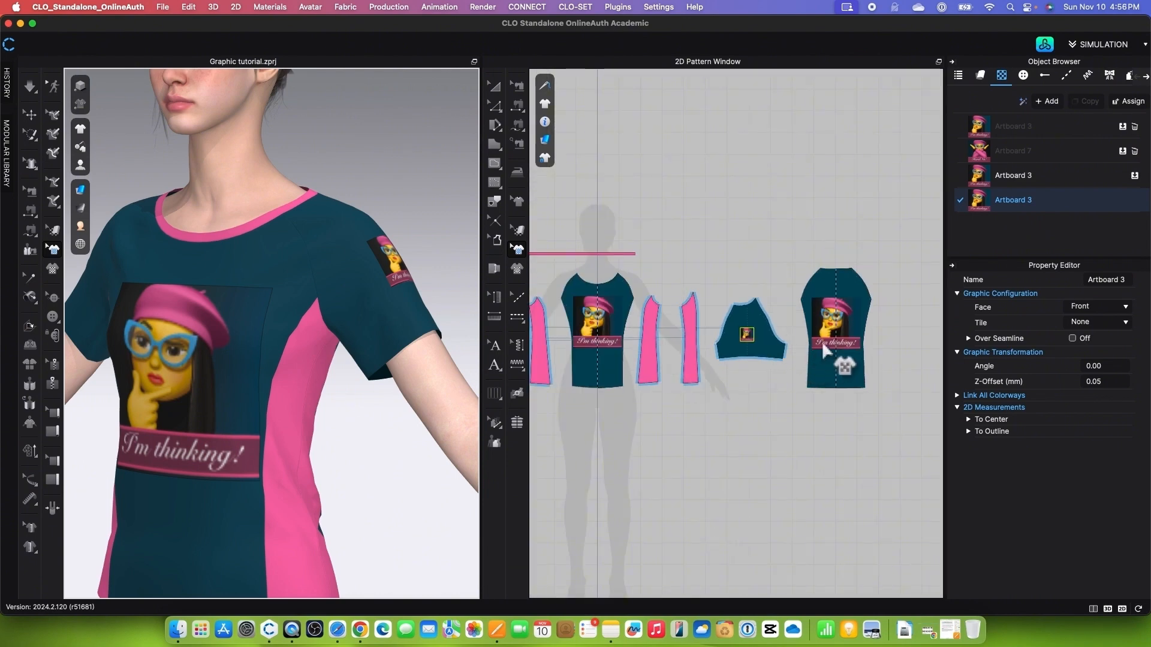
pyautogui.scroll(2, 848, 346)
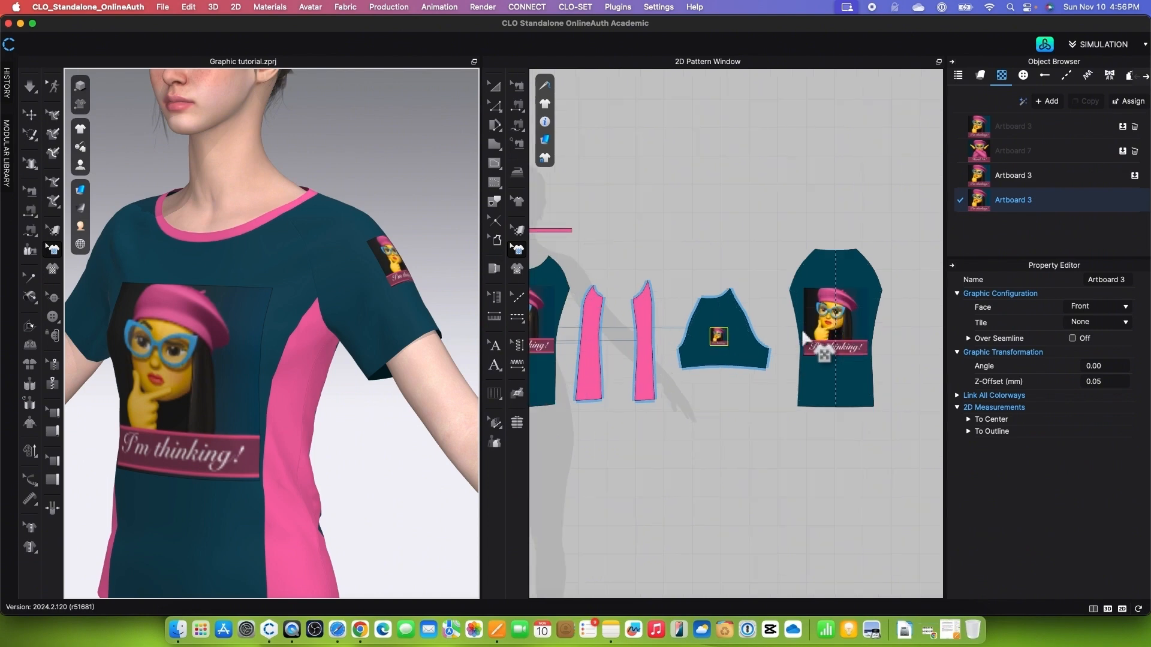
# Review the editing commands offered for the back graphic and inspect the sleeve graphic from the garment's side
pyautogui.click(840, 326)
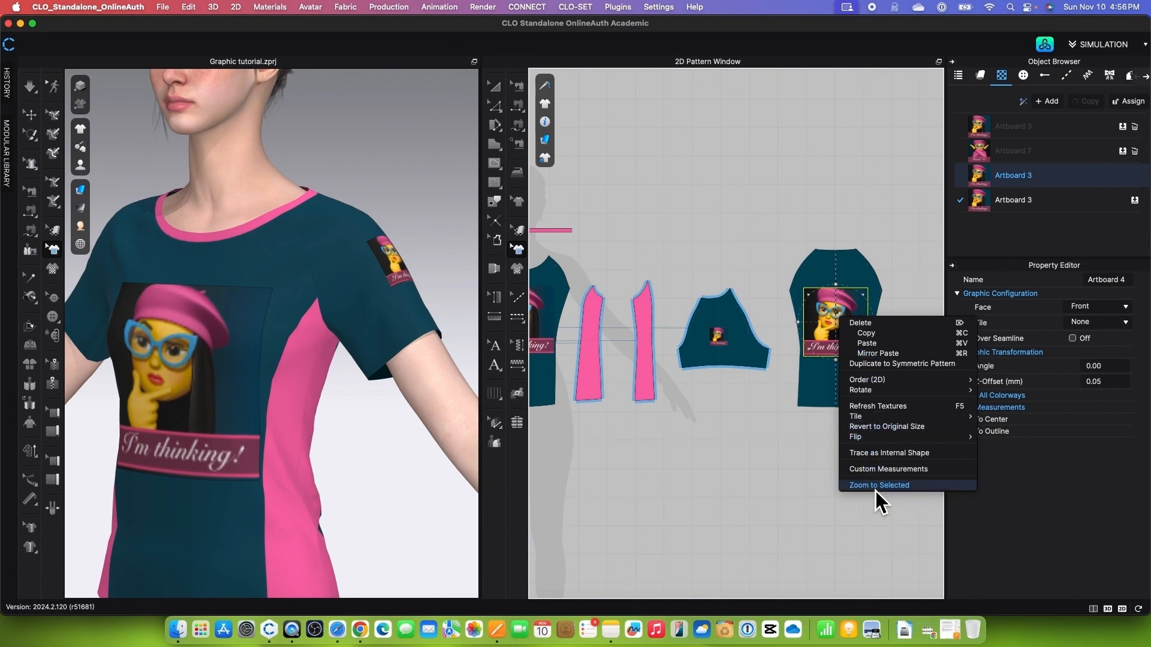
pyautogui.click(782, 391)
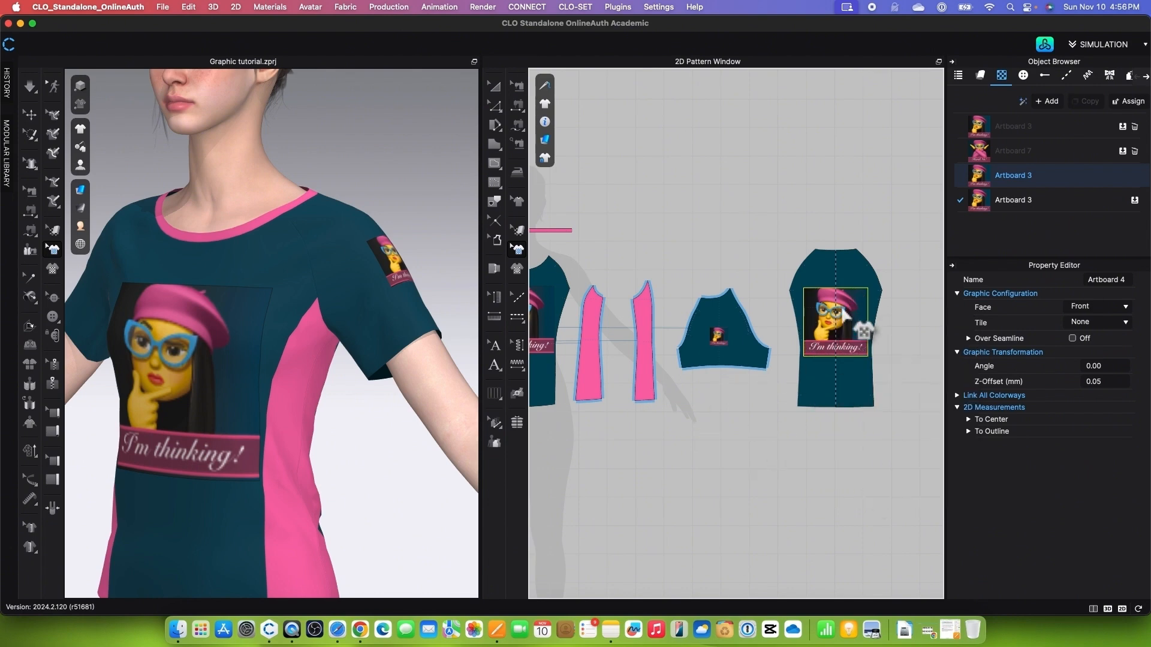
pyautogui.scroll(5, 843, 310)
pyautogui.scroll(-5, 842, 311)
pyautogui.scroll(3, 682, 347)
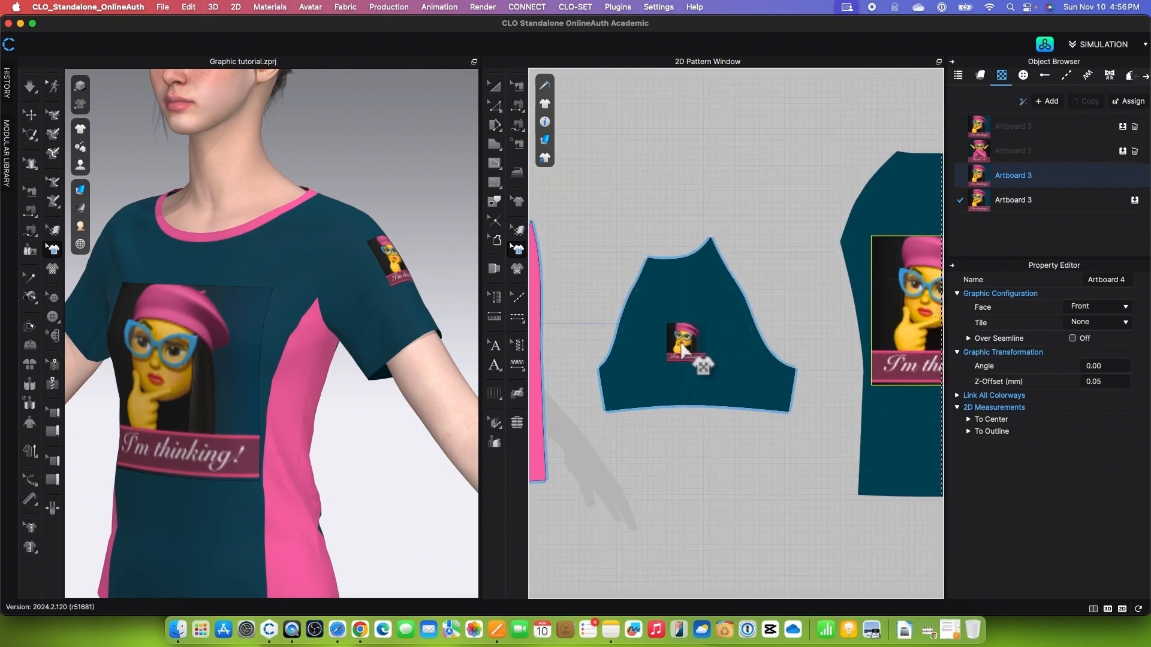
pyautogui.scroll(-3, 682, 347)
pyautogui.scroll(4, 682, 349)
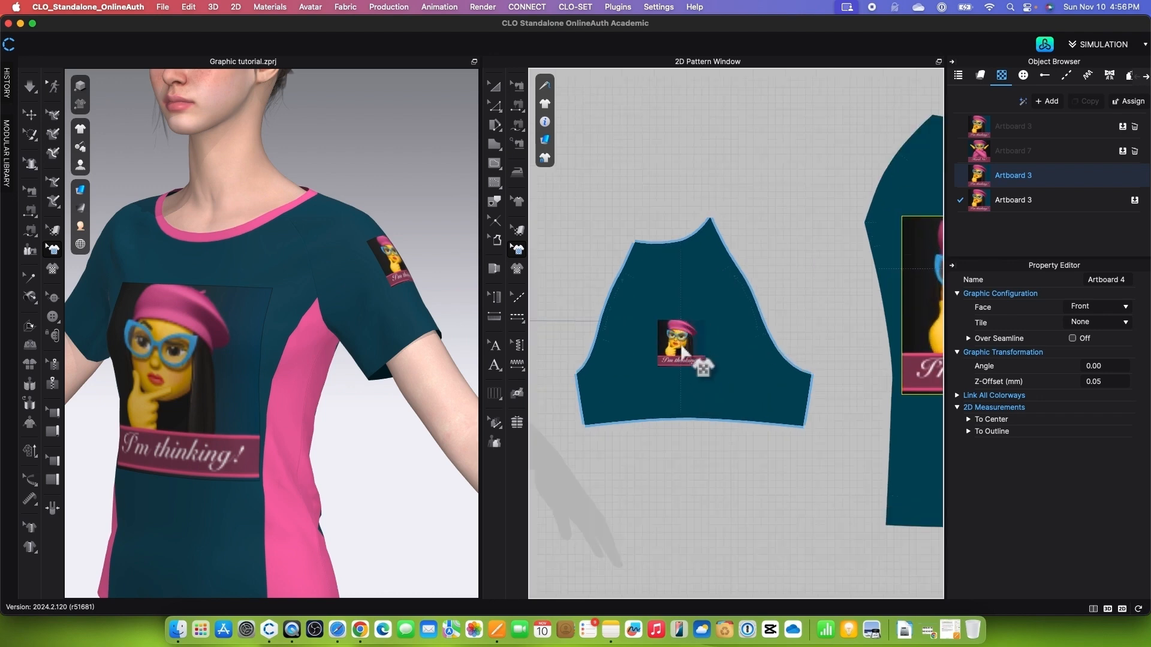
pyautogui.scroll(-2, 343, 362)
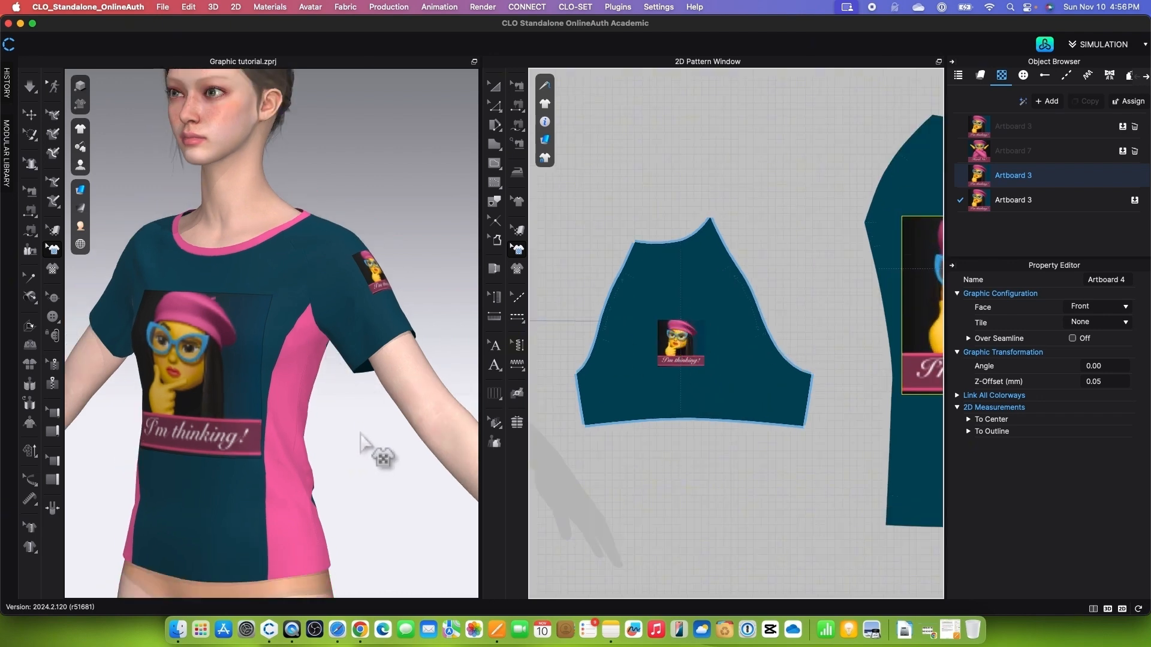
pyautogui.moveTo(367, 438); pyautogui.dragTo(334, 462, button='right')
pyautogui.scroll(-3, 688, 347)
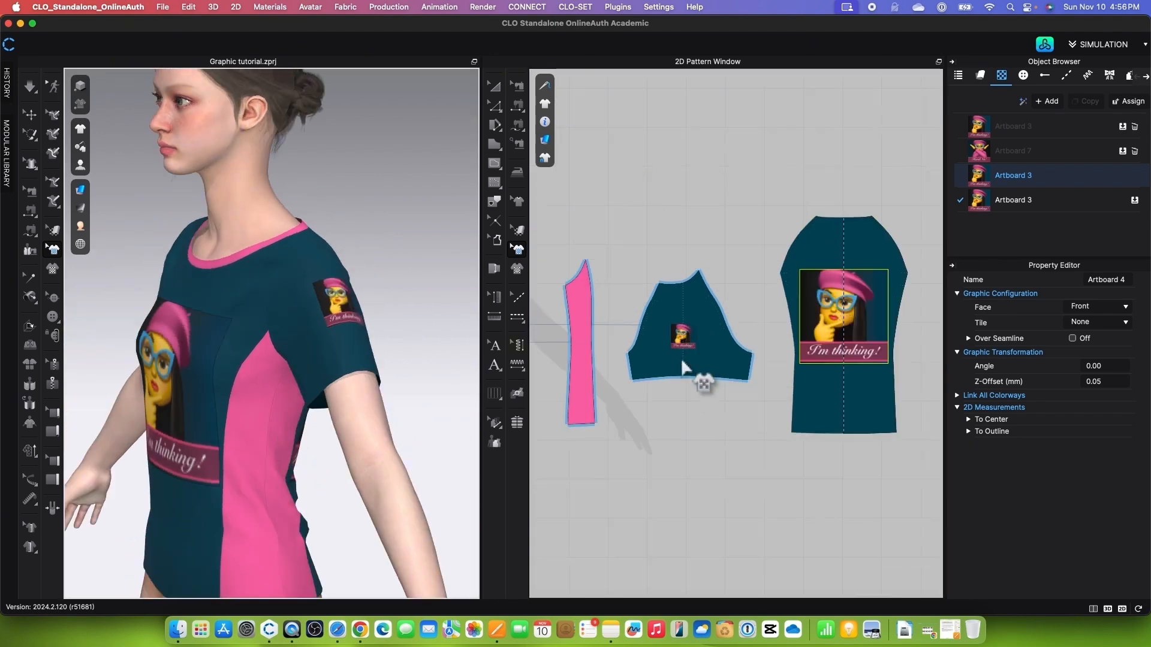
pyautogui.scroll(-2, 687, 352)
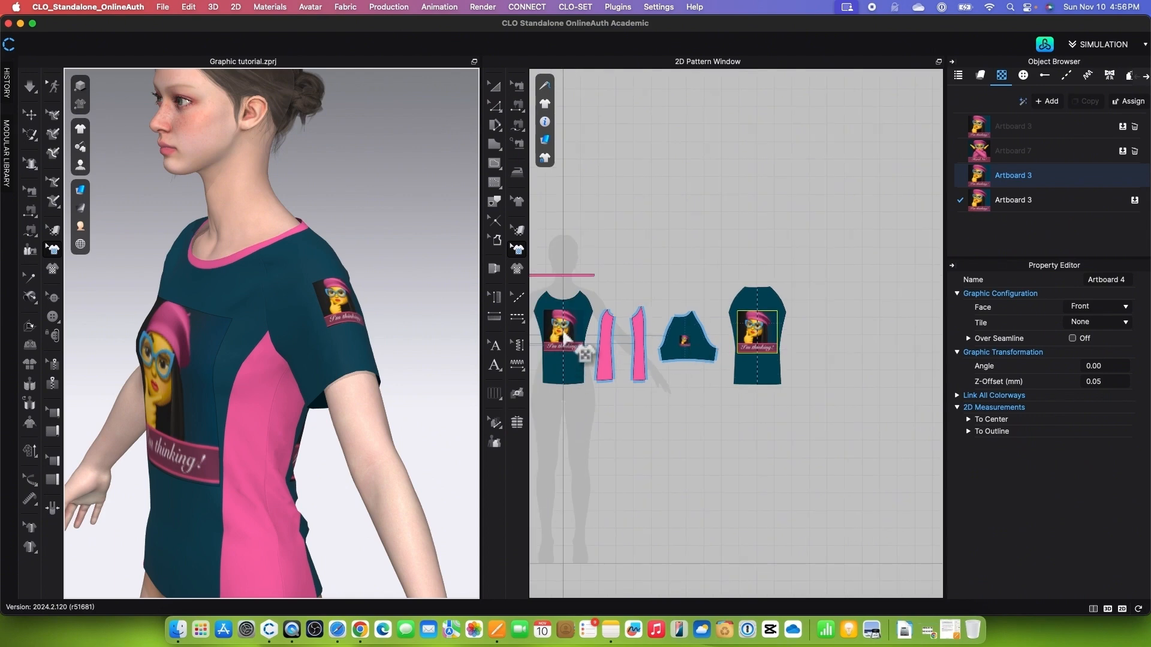
pyautogui.scroll(4, 697, 365)
pyautogui.scroll(1, 707, 410)
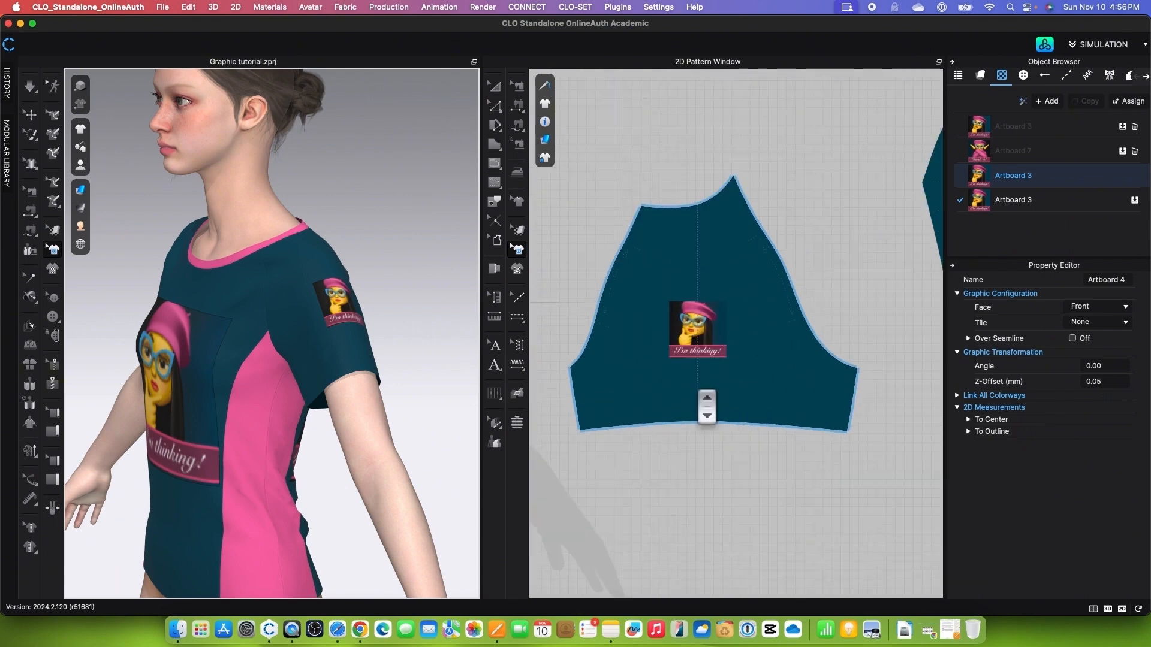
# Rotate the sleeve graphic freehand slightly clockwise, to an angle of about -13 degrees
pyautogui.click(706, 338)
pyautogui.scroll(2, 710, 333)
pyautogui.scroll(-1, 713, 326)
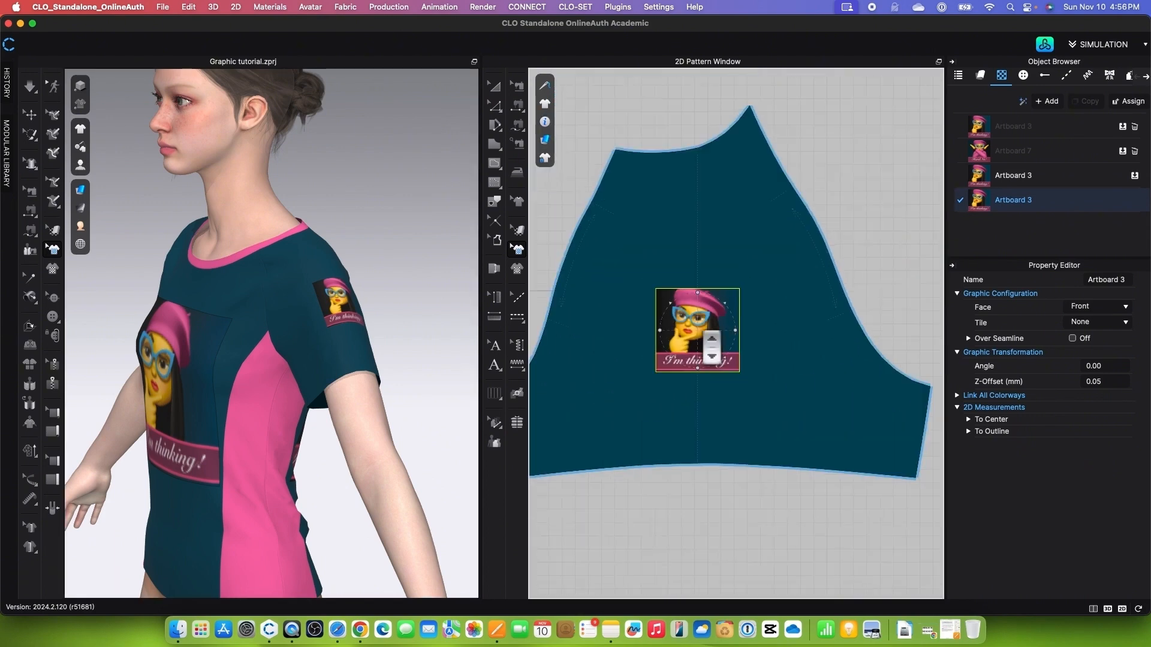
pyautogui.scroll(-2, 715, 324)
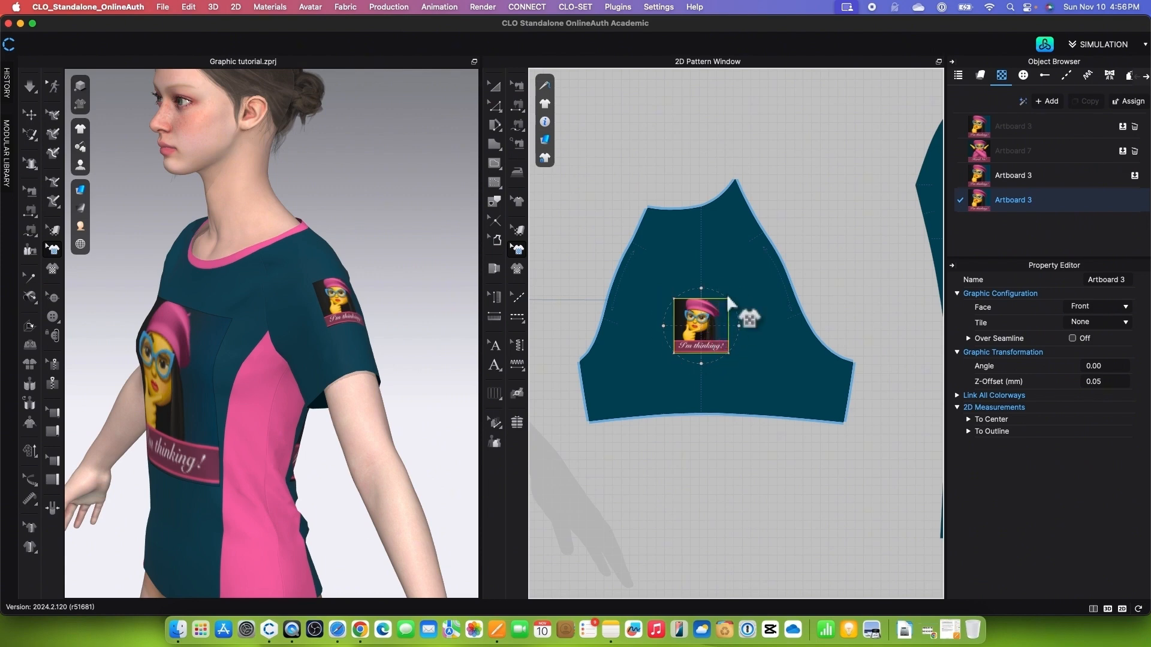
pyautogui.moveTo(735, 300); pyautogui.dragTo(741, 307)
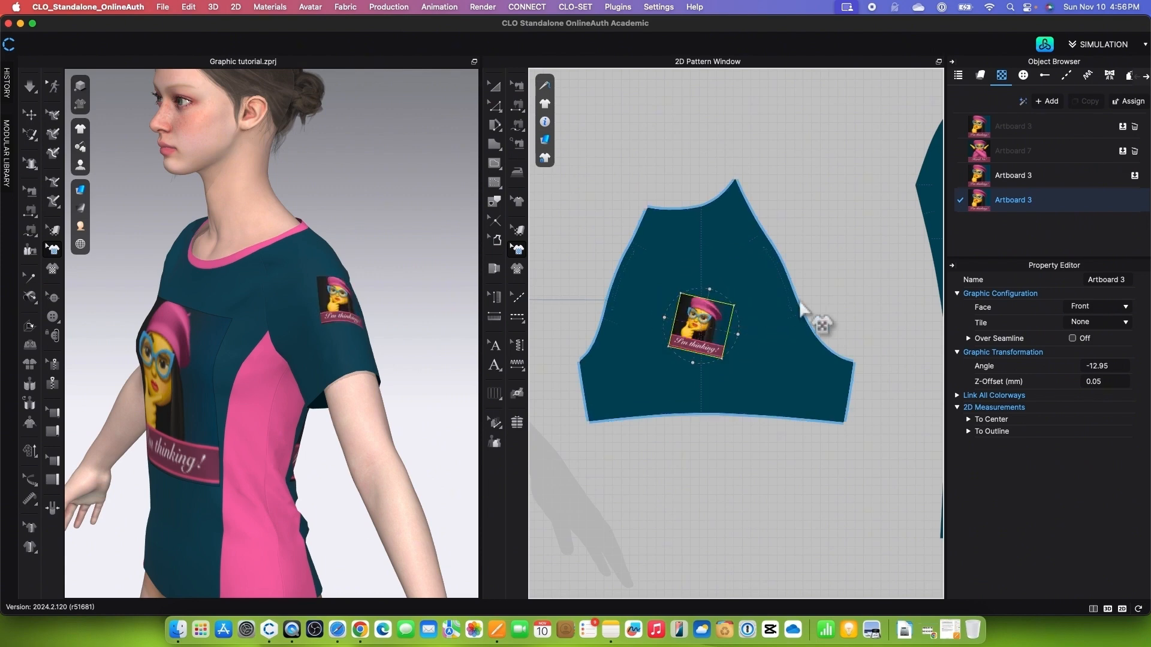
# Rotate the sleeve graphic 90° clockwise and then a further 45° clockwise with the preset rotations
pyautogui.rightClick(704, 320)
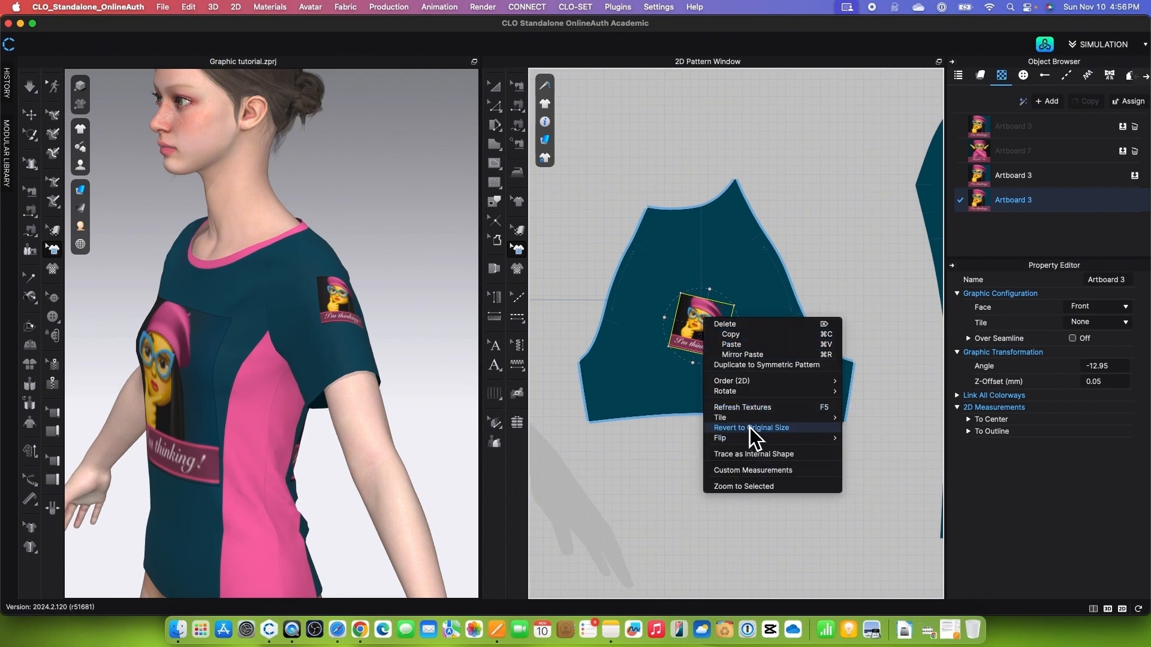
pyautogui.moveTo(767, 393)
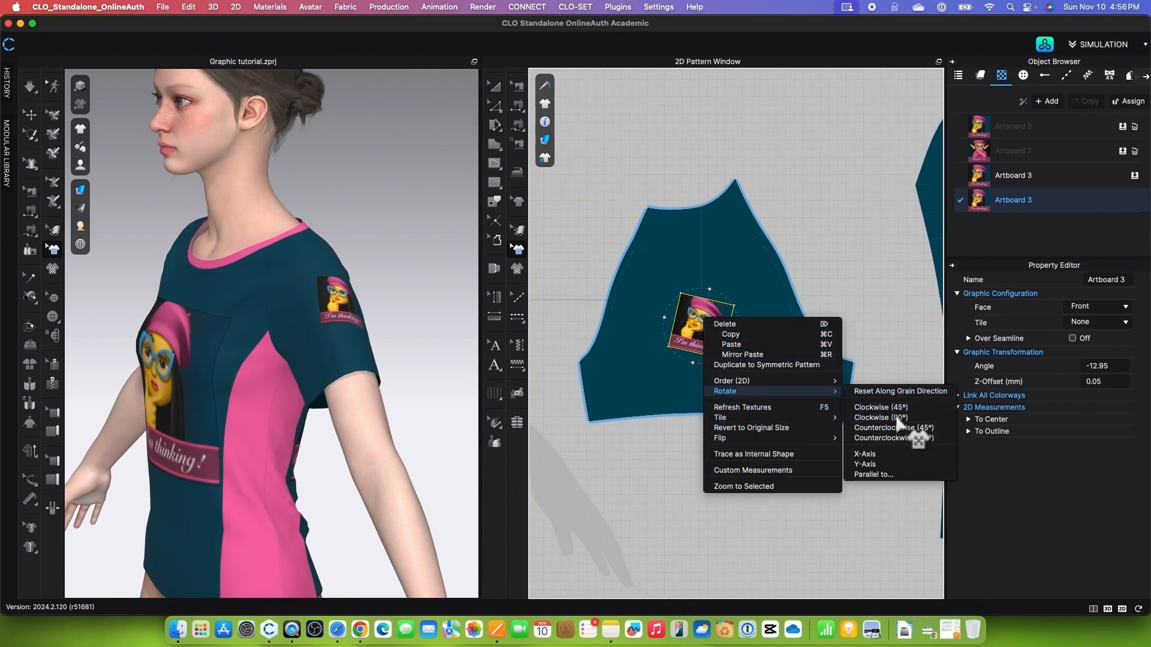
pyautogui.click(876, 403)
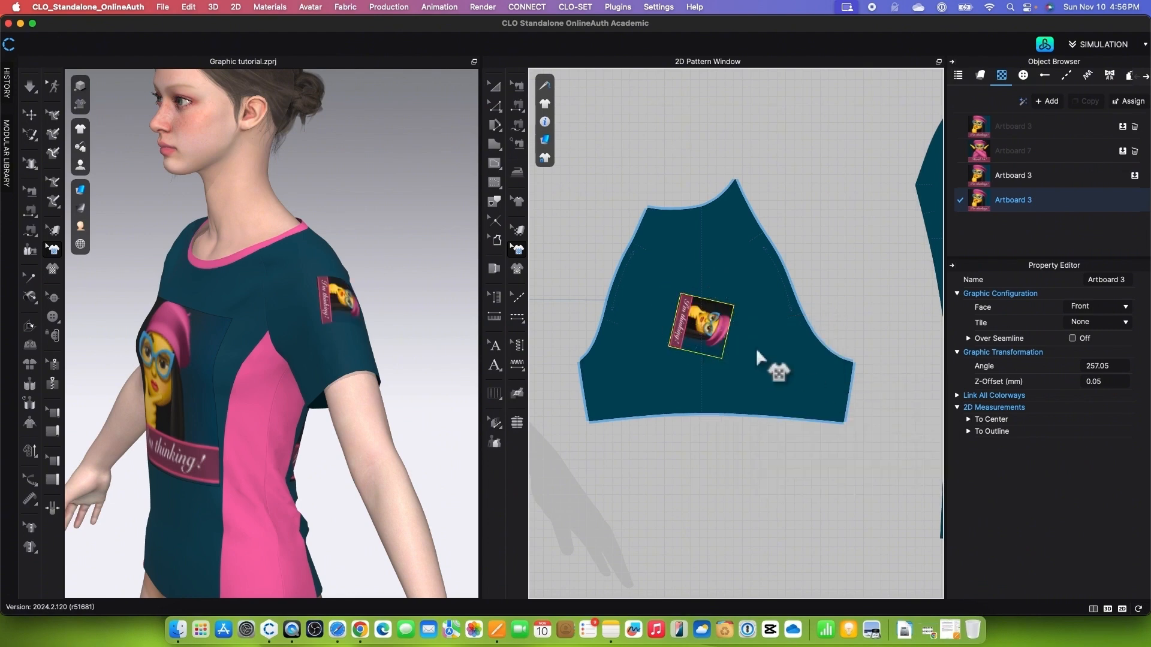
pyautogui.rightClick(709, 331)
pyautogui.moveTo(833, 423)
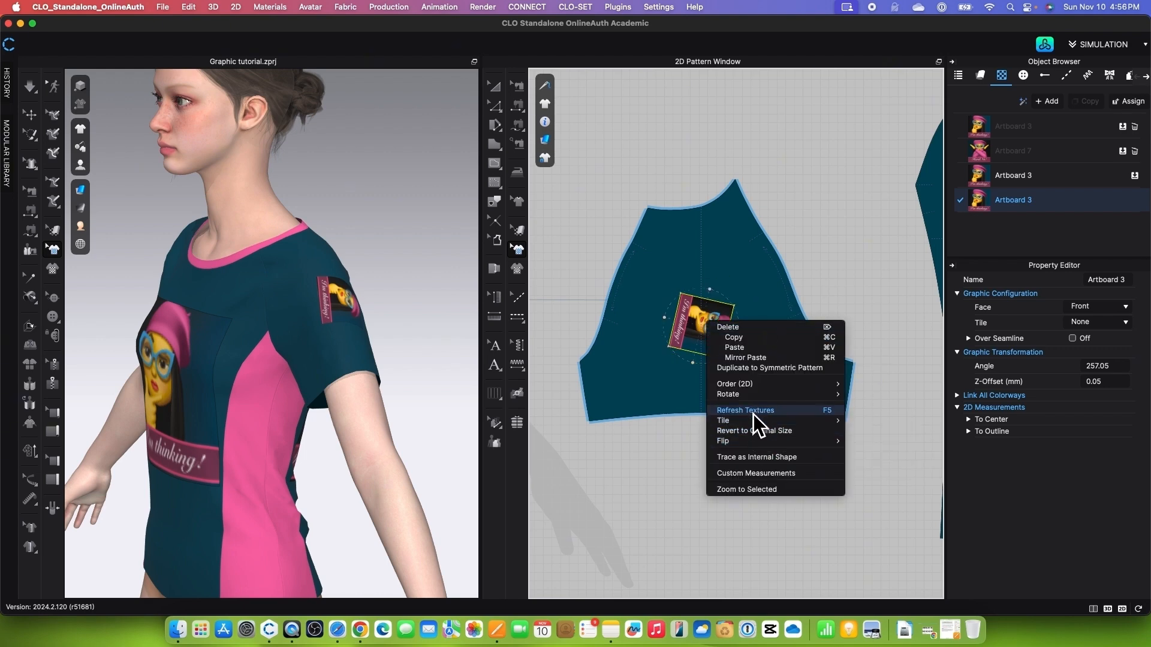
pyautogui.moveTo(751, 397)
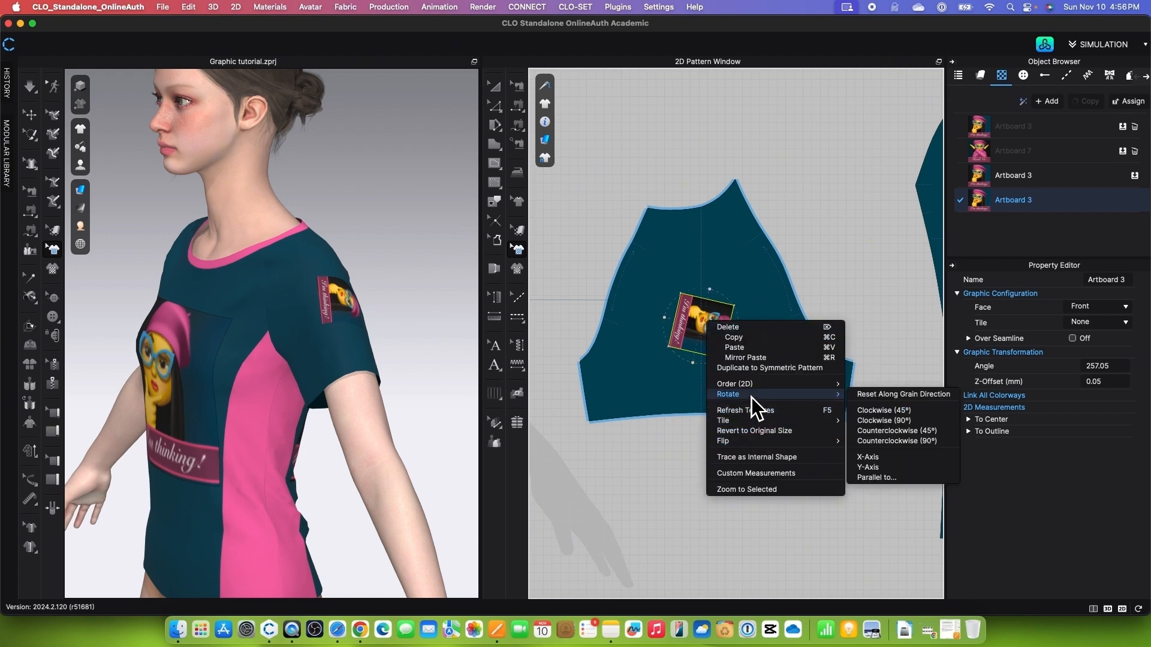
pyautogui.click(912, 412)
pyautogui.scroll(-3, 707, 354)
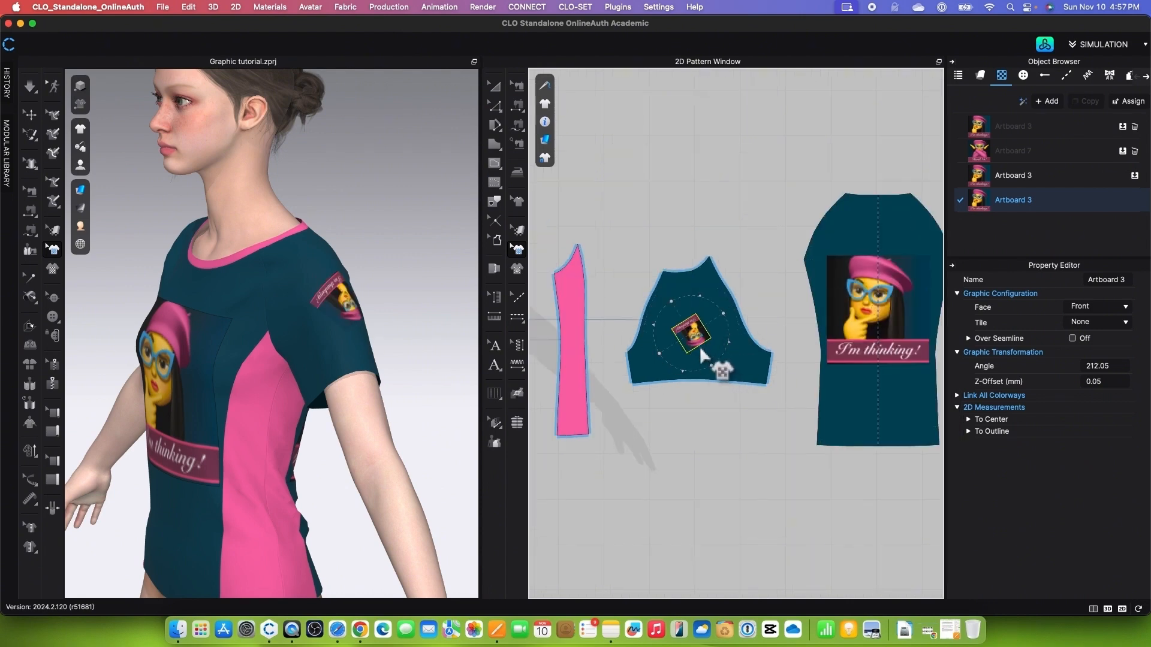
# Delete the rotated graphic from the sleeve pattern piece
pyautogui.scroll(3, 707, 347)
pyautogui.scroll(-2, 709, 345)
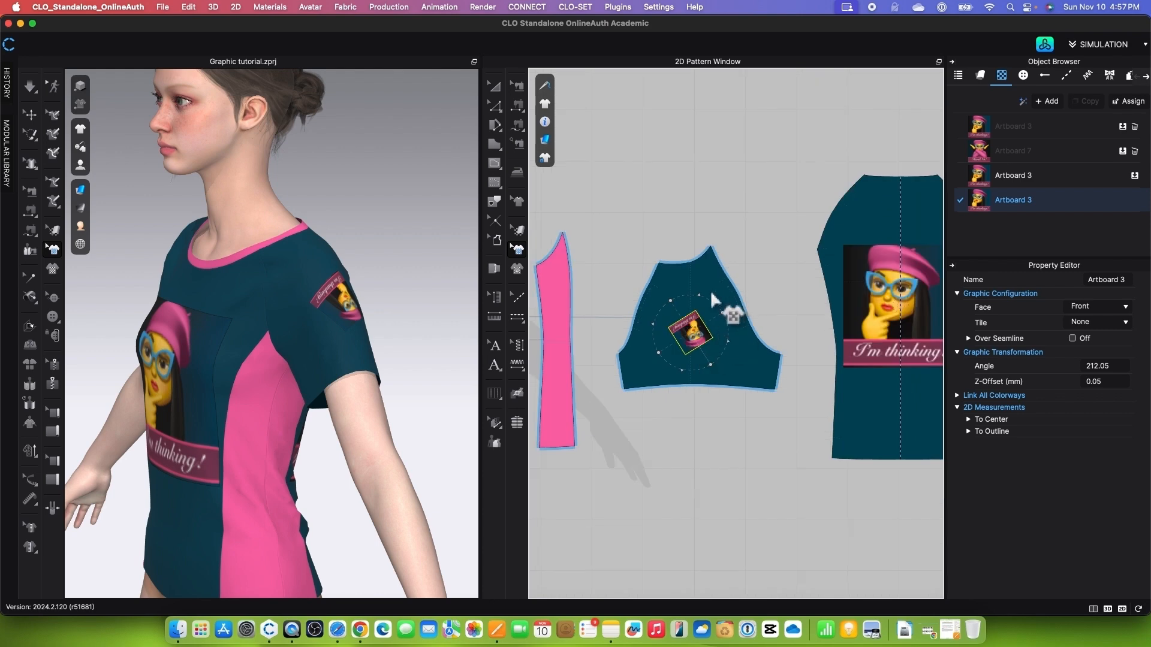
pyautogui.rightClick(693, 341)
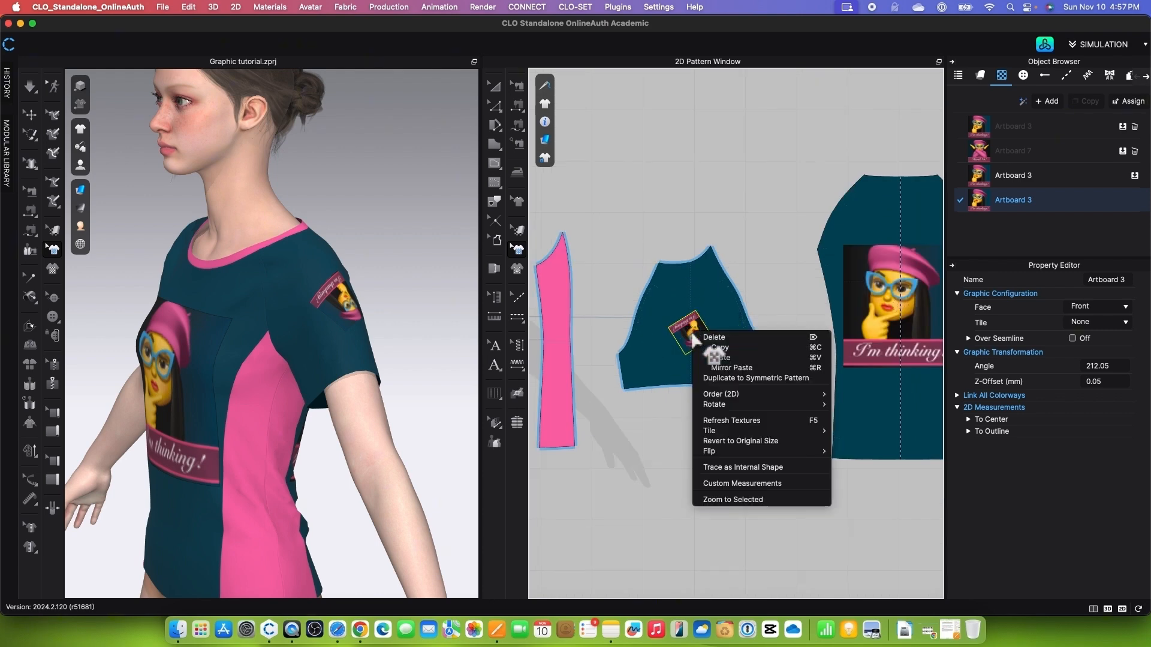
pyautogui.click(734, 339)
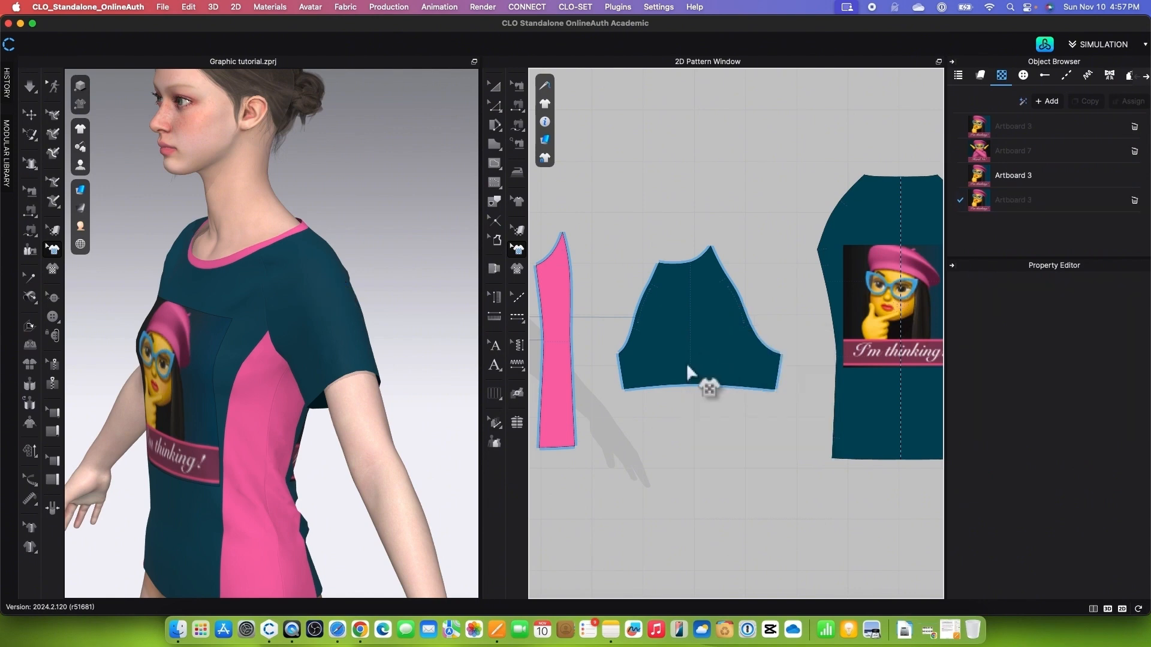
# Add the image Artboard 7.png as a graphic near the middle of the sleeve piece, 3.95 cm wide and 3.95 cm high
pyautogui.click(523, 272)
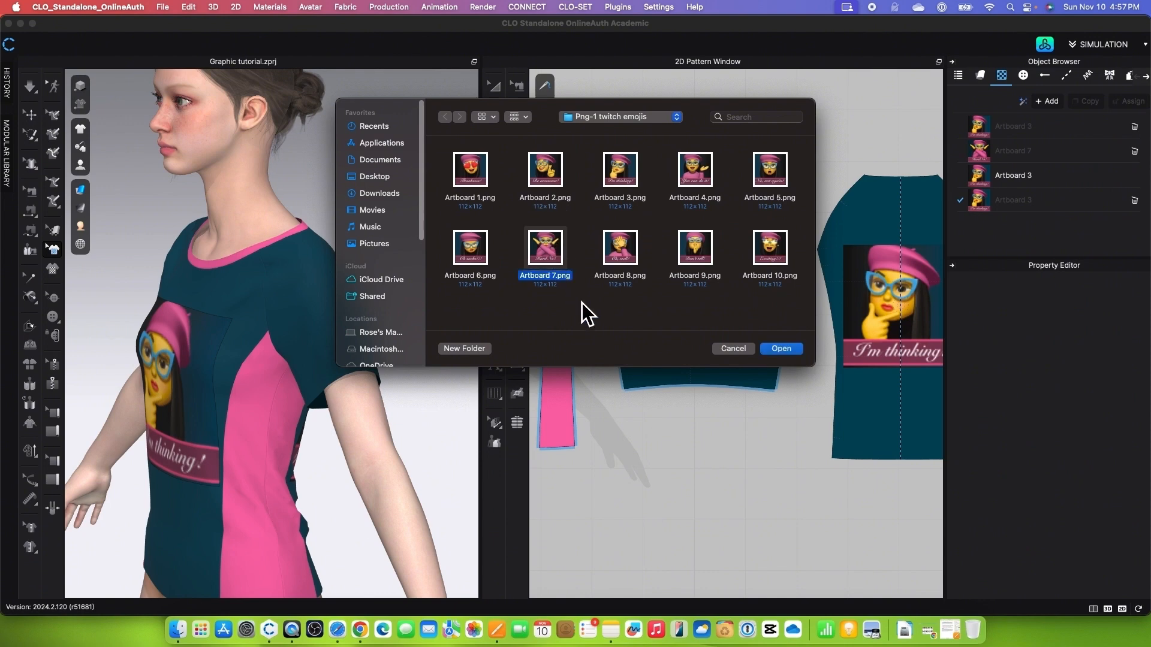
pyautogui.click(787, 353)
pyautogui.scroll(5, 693, 340)
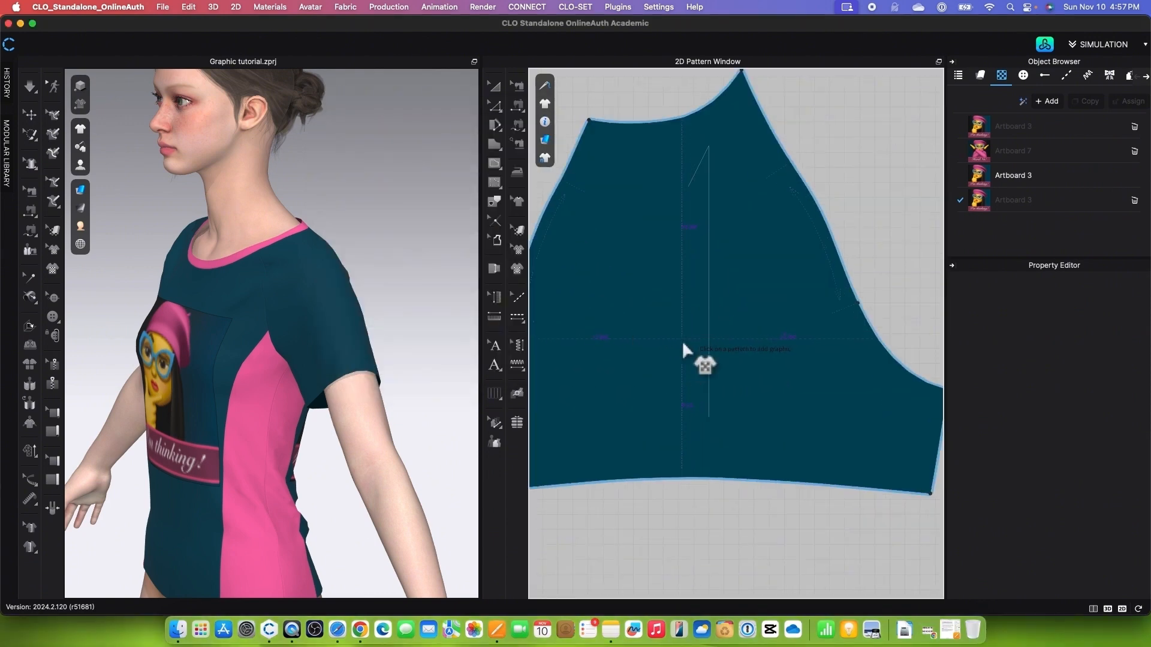
pyautogui.click(683, 344)
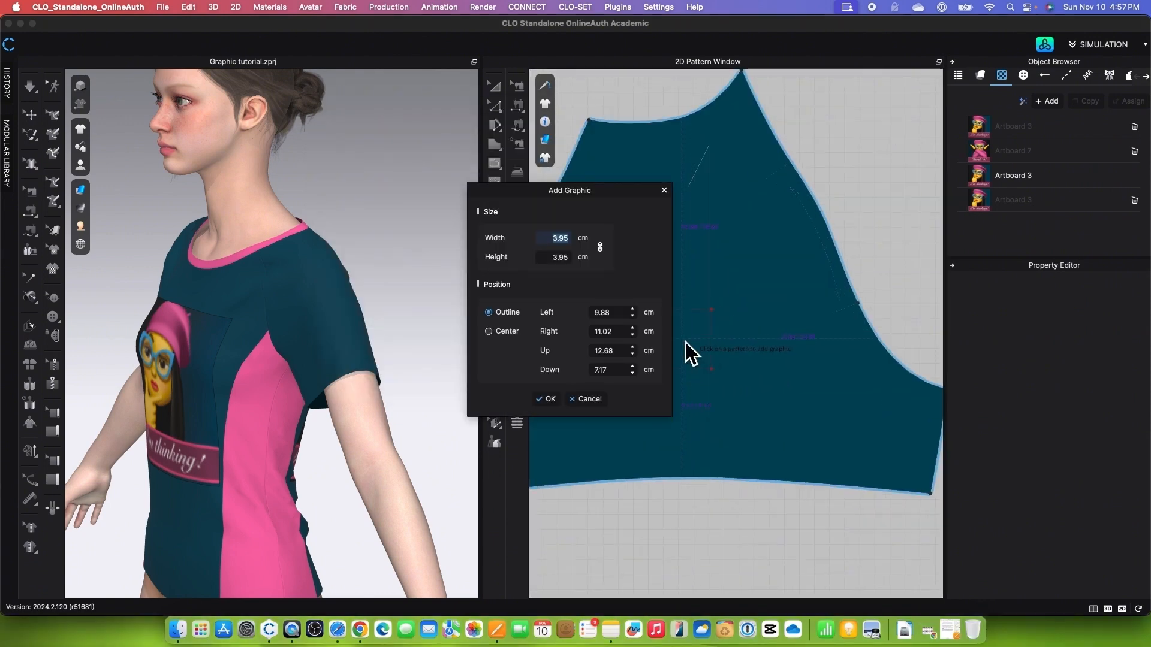
pyautogui.click(548, 401)
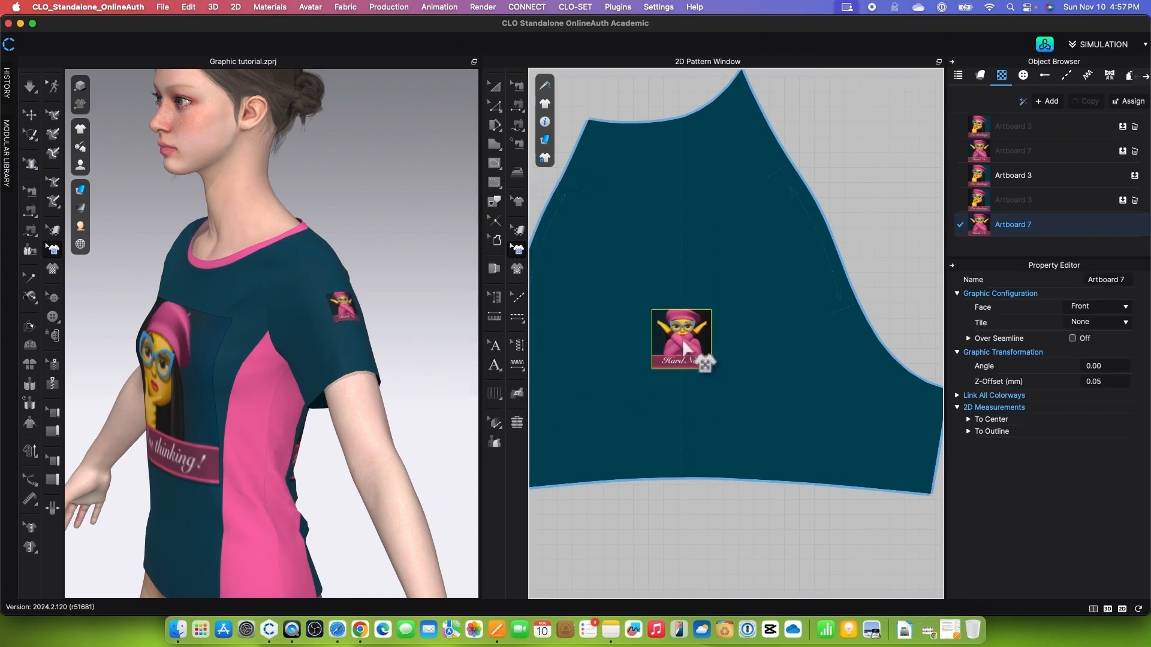
# Enlarge the new sleeve graphic proportionally to more than twice its size and move it slightly down toward the sleeve hem
pyautogui.click(684, 344)
pyautogui.moveTo(712, 320); pyautogui.dragTo(820, 246)
pyautogui.scroll(-2, 704, 306)
pyautogui.moveTo(369, 458); pyautogui.dragTo(327, 420, button='right')
pyautogui.moveTo(327, 462); pyautogui.dragTo(420, 455, button='right')
pyautogui.scroll(2, 689, 332)
pyautogui.click(693, 308)
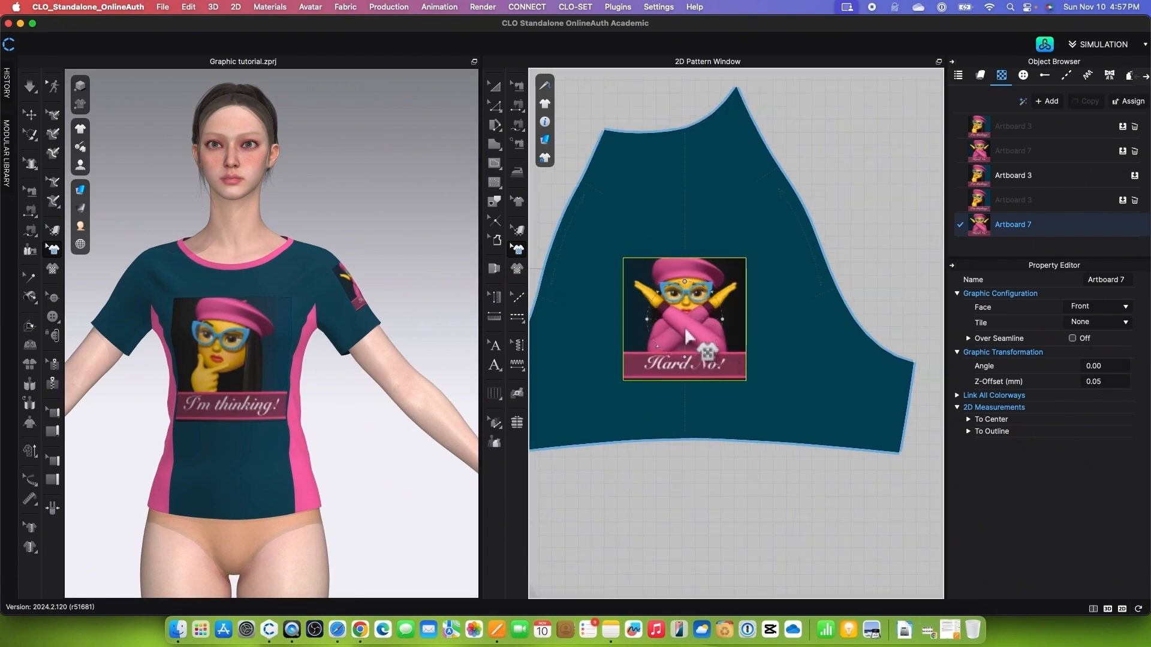
pyautogui.moveTo(685, 321); pyautogui.dragTo(686, 347)
# Inspect the enlarged sleeve graphic on the garment in 3D from the side and from the front
pyautogui.scroll(-2, 384, 407)
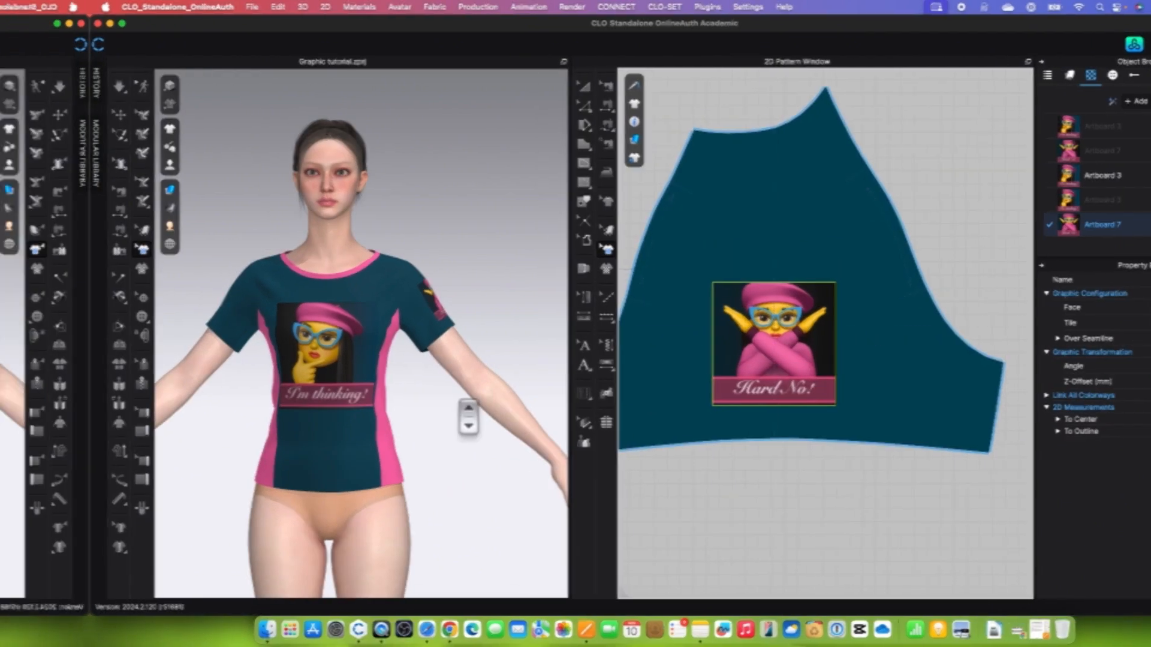
pyautogui.moveTo(386, 413)
pyautogui.mouseDown(button='right')
pyautogui.moveTo(221, 409)
pyautogui.moveTo(398, 412)
pyautogui.mouseUp(button='right')
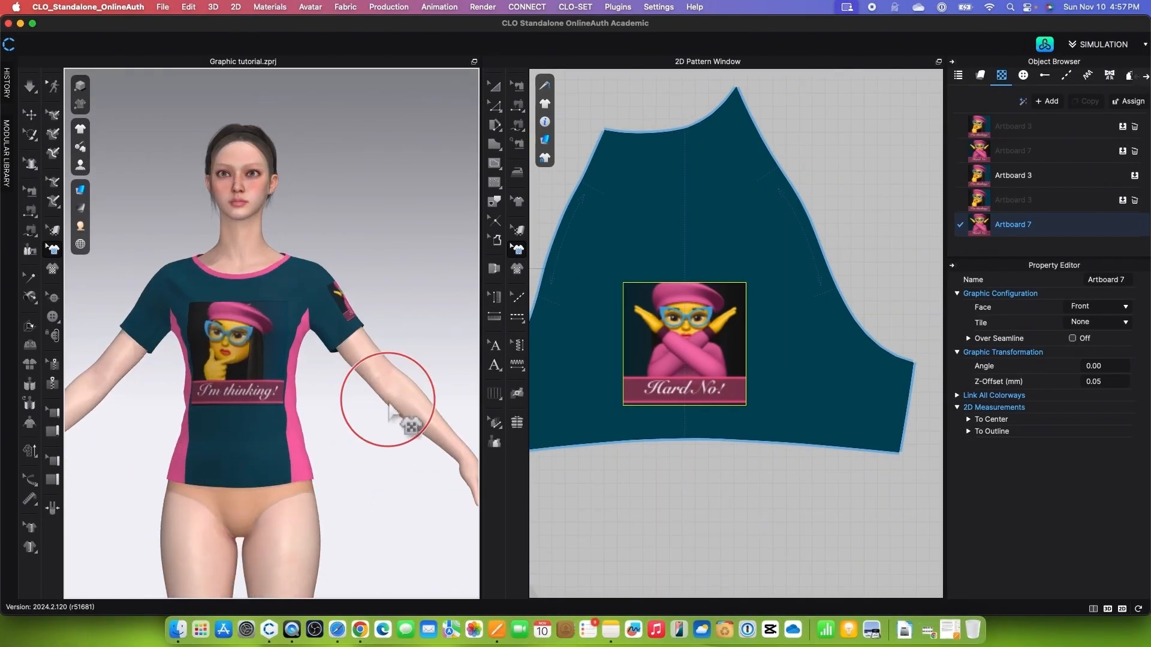
pyautogui.moveTo(243, 419); pyautogui.dragTo(211, 449, button='right')
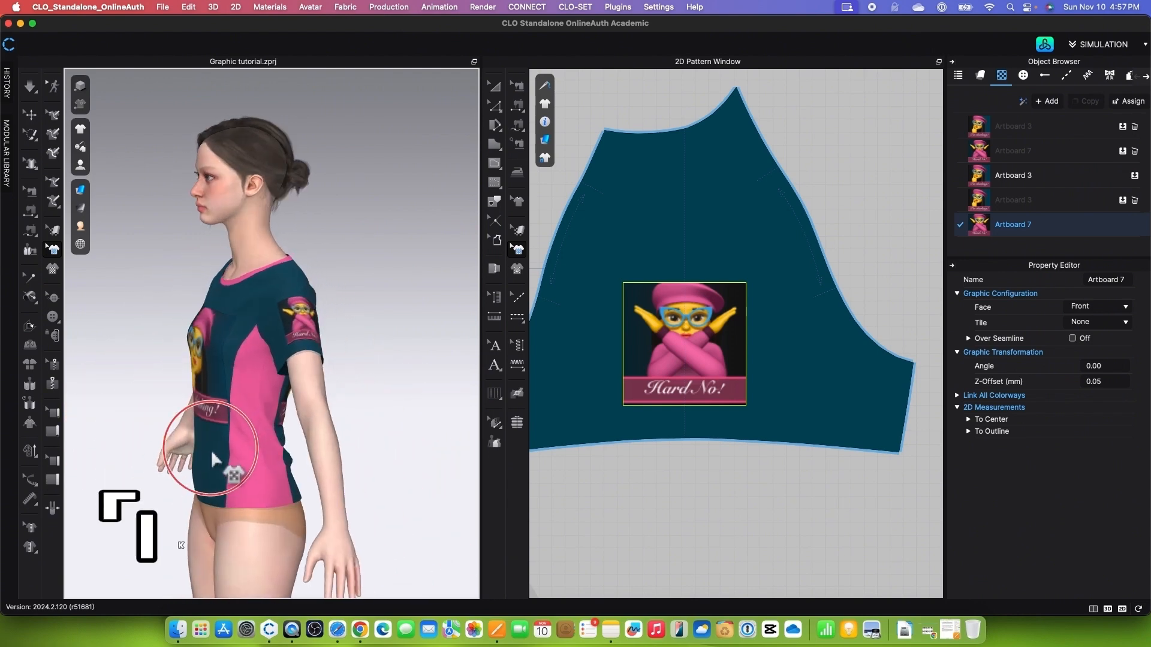
pyautogui.scroll(3, 299, 330)
pyautogui.scroll(2, 349, 386)
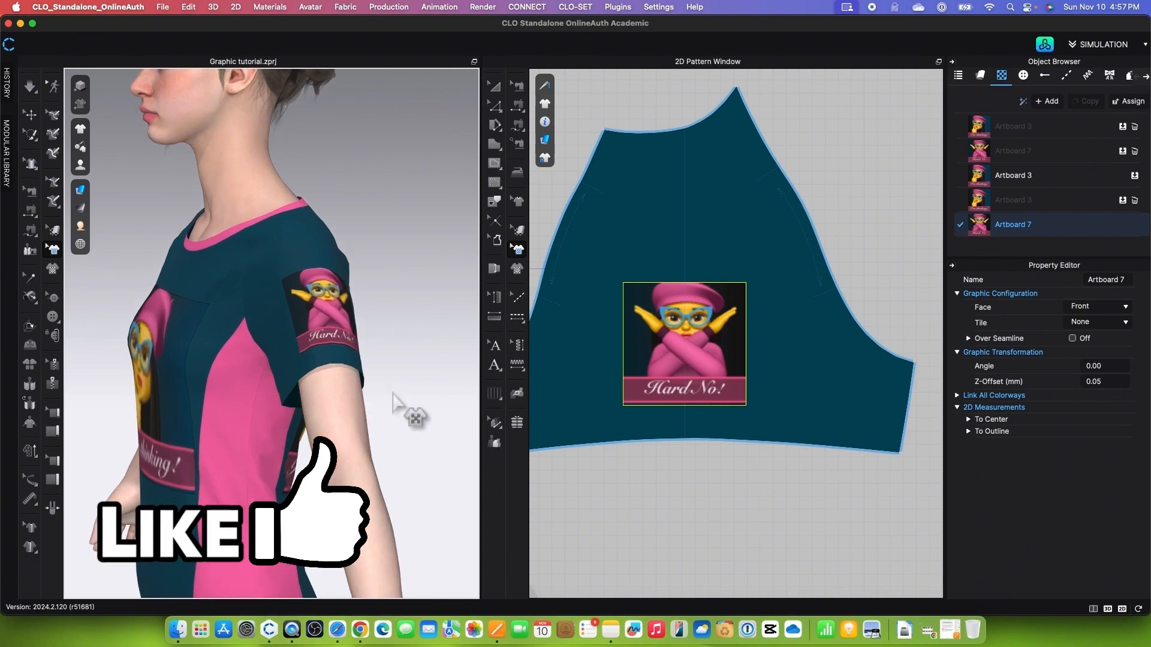
pyautogui.moveTo(392, 396); pyautogui.dragTo(356, 379, button='right')
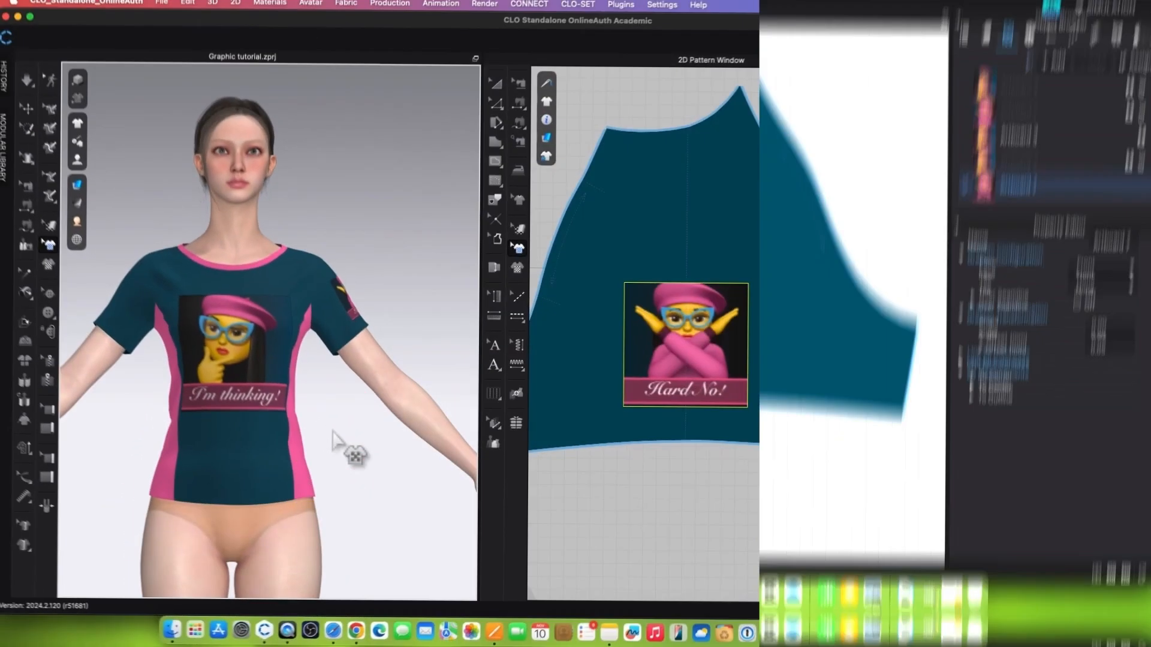
pyautogui.moveTo(345, 483); pyautogui.dragTo(368, 421, button='middle')
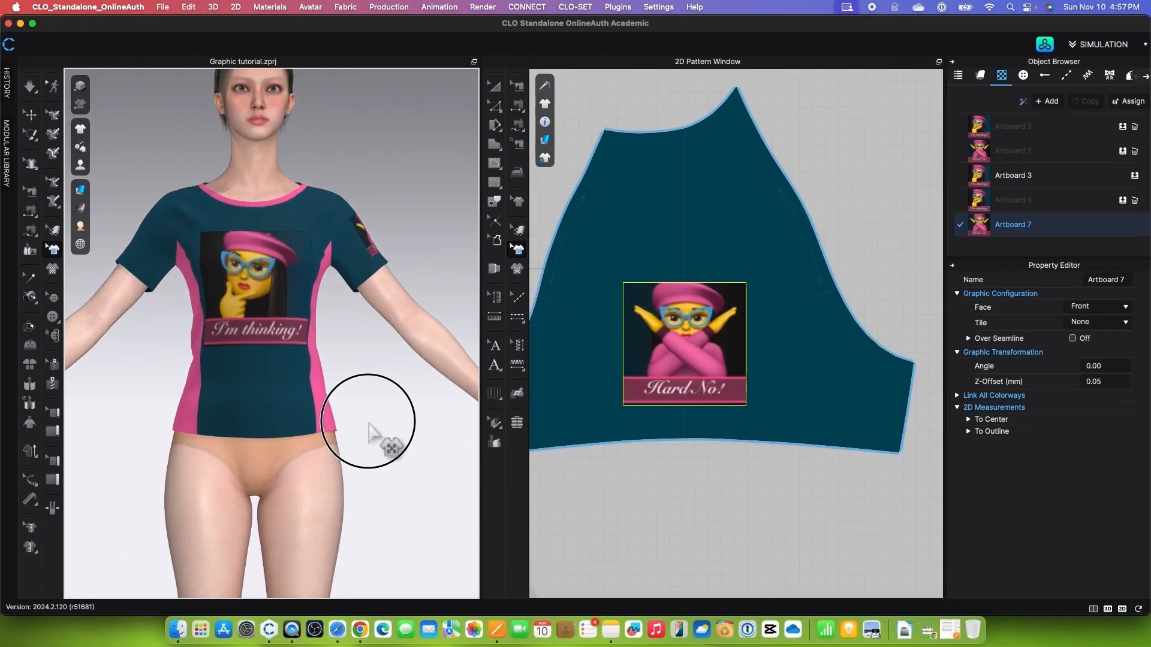
# Review the graphics across all pattern pieces in 2D and examine the front graphic on the garment in 3D
pyautogui.scroll(-10, 755, 388)
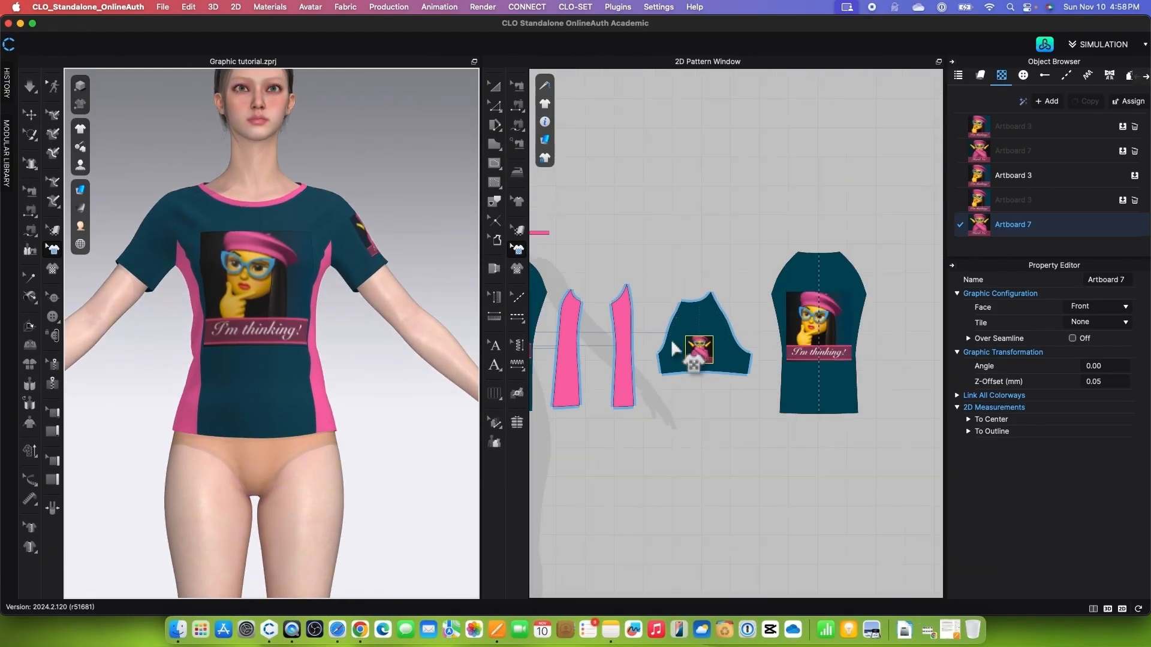
pyautogui.scroll(1, 665, 401)
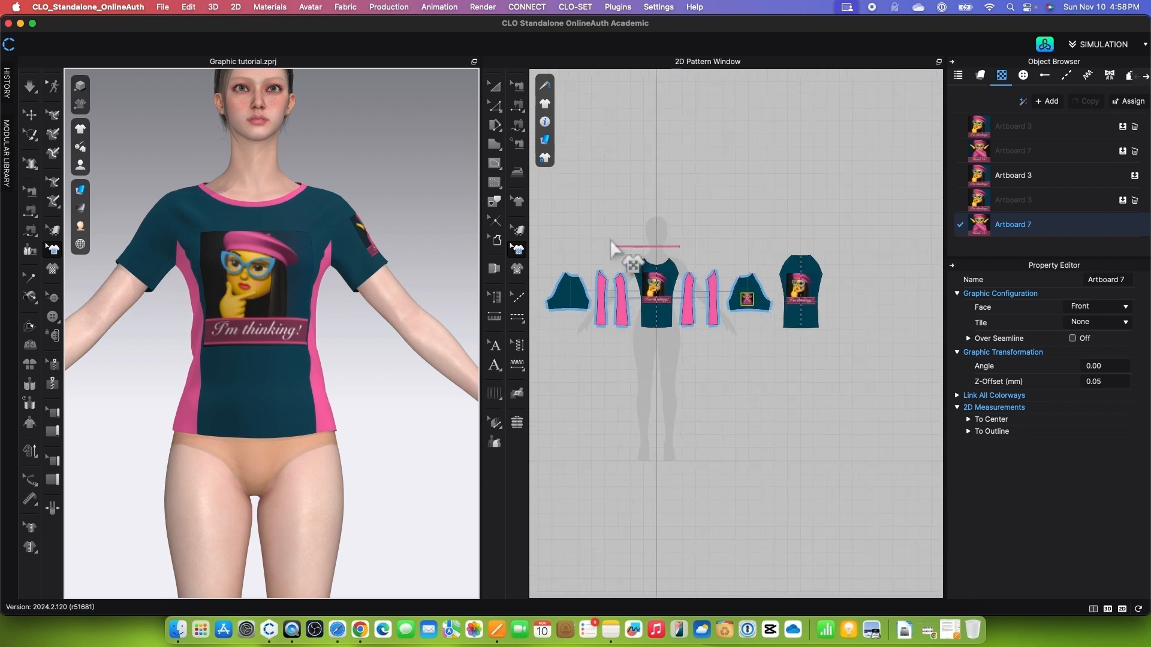
pyautogui.scroll(3, 638, 210)
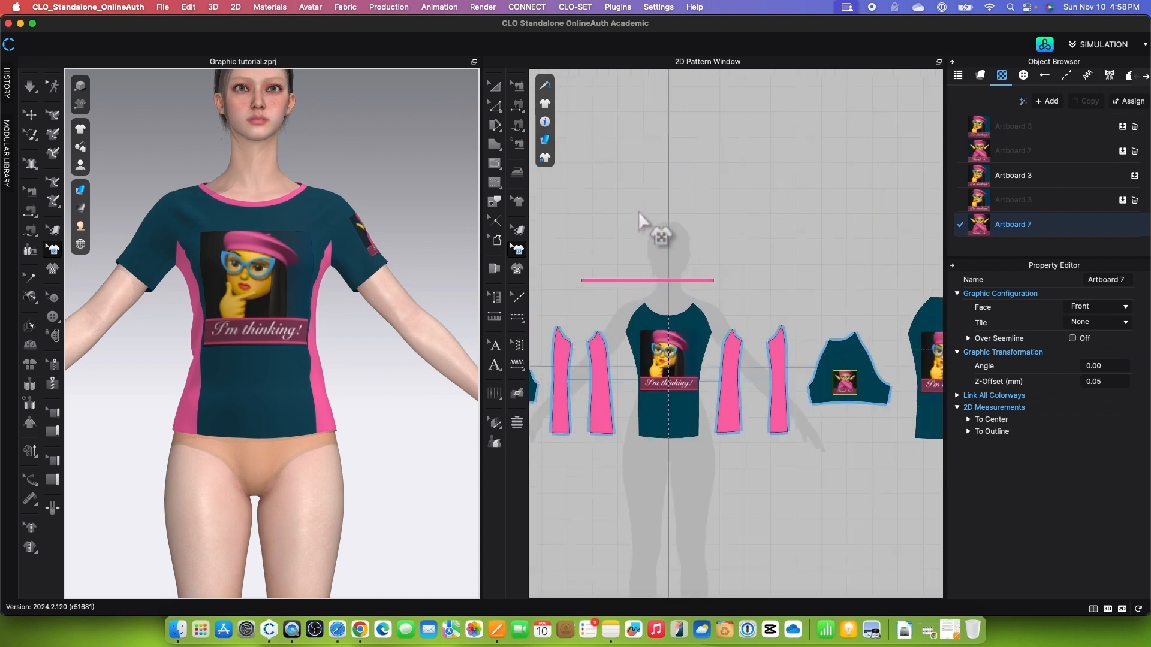
pyautogui.scroll(-2, 639, 211)
pyautogui.moveTo(444, 528); pyautogui.dragTo(264, 500, button='right')
pyautogui.moveTo(424, 501)
pyautogui.mouseDown(button='right')
pyautogui.moveTo(314, 507)
pyautogui.moveTo(411, 501)
pyautogui.mouseUp(button='right')
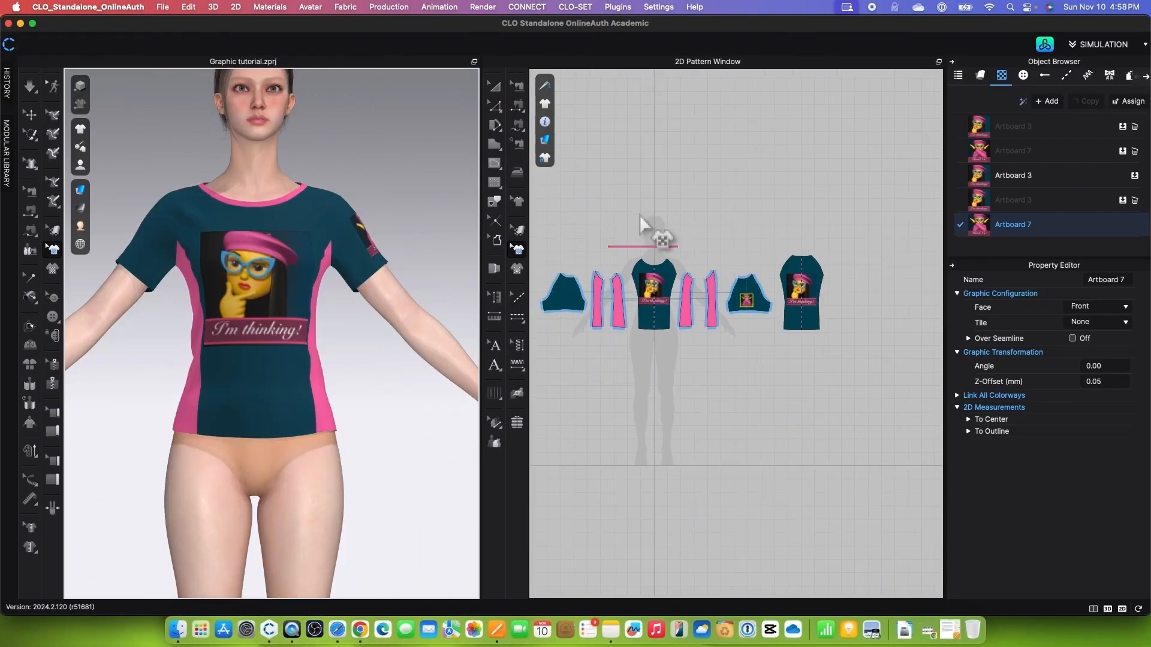
pyautogui.scroll(5, 639, 214)
pyautogui.scroll(-4, 641, 217)
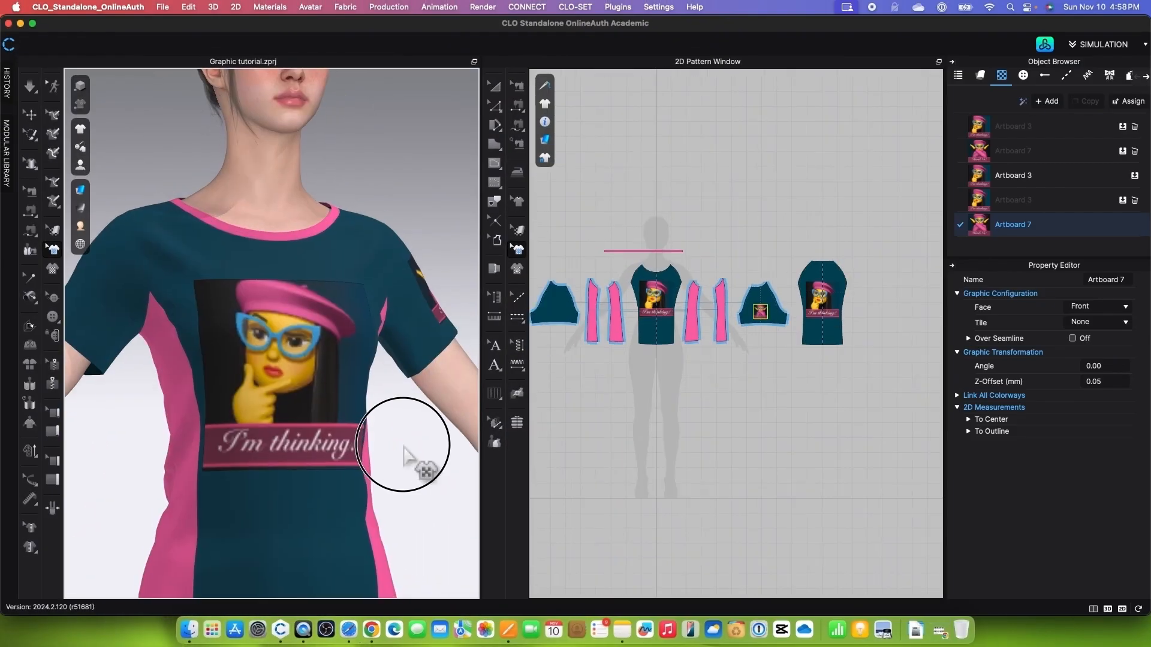